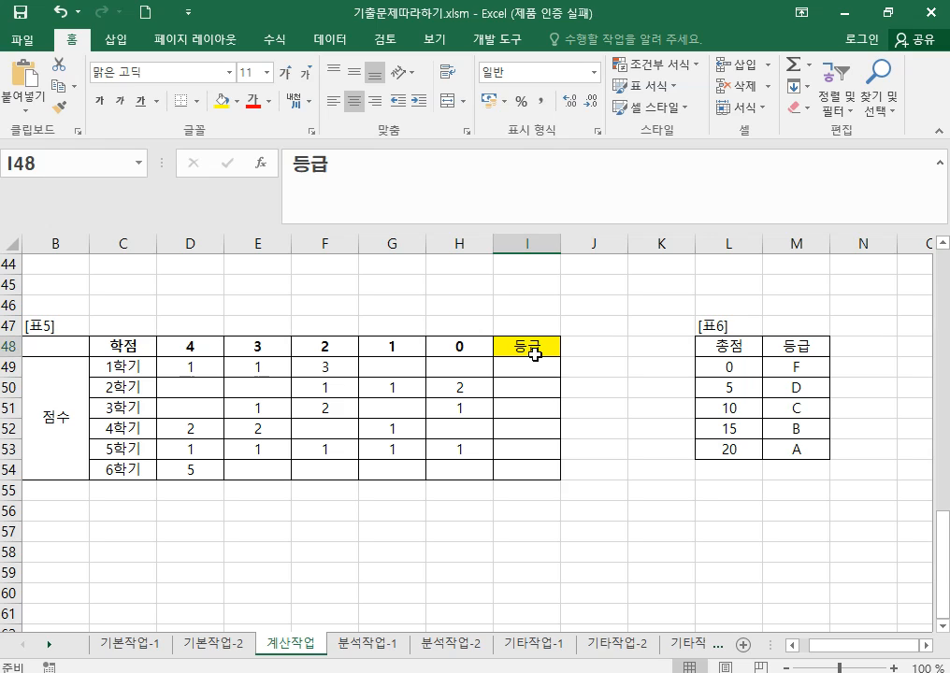
# Step: Examine the empty 등급 range I49:I54 and the 학점 and 1학기 score rows in D48:H49
pyautogui.click(530, 371)
pyautogui.moveTo(529, 371); pyautogui.dragTo(555, 477)
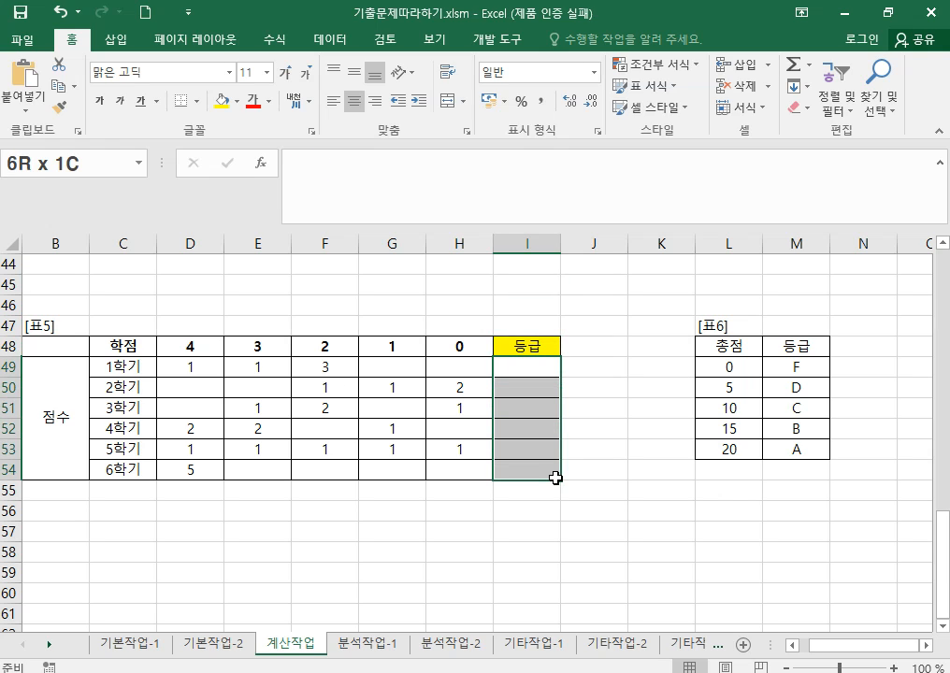
pyautogui.moveTo(556, 477); pyautogui.dragTo(555, 478)
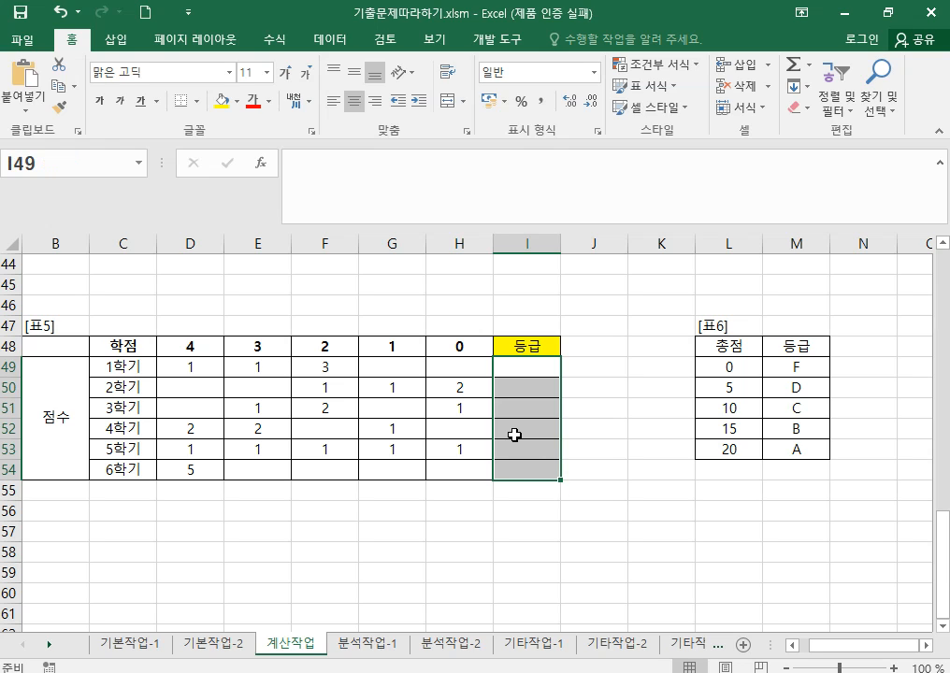
pyautogui.click(199, 345)
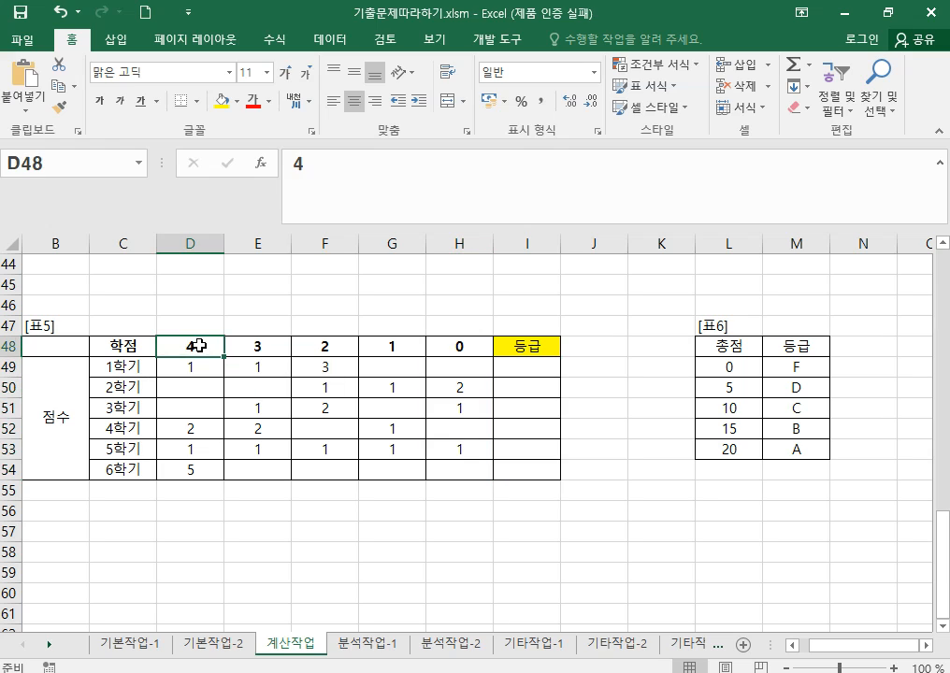
pyautogui.moveTo(199, 345); pyautogui.dragTo(353, 364)
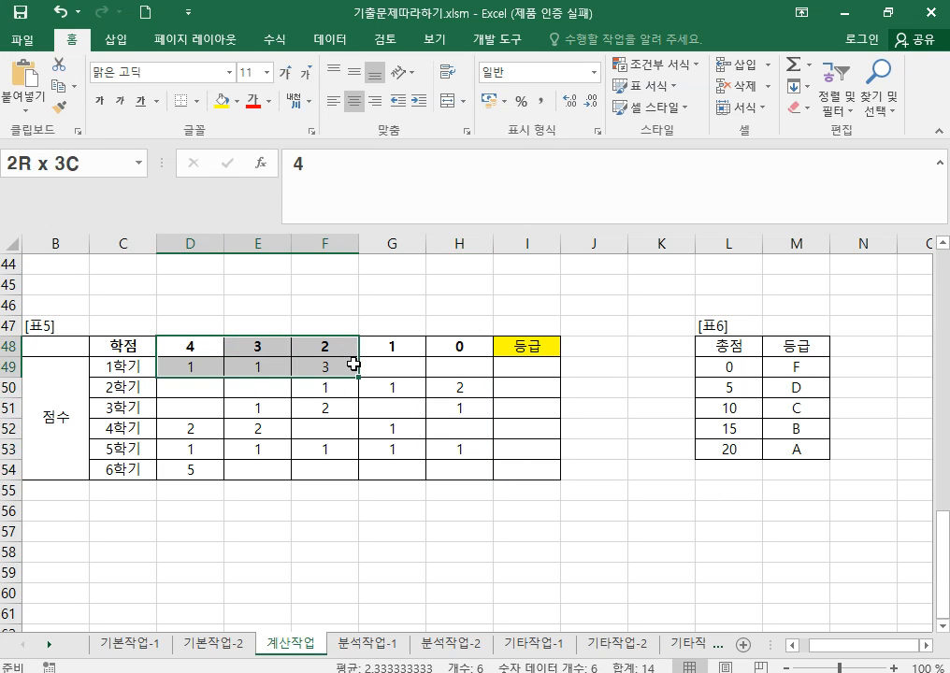
pyautogui.moveTo(353, 365); pyautogui.dragTo(459, 368)
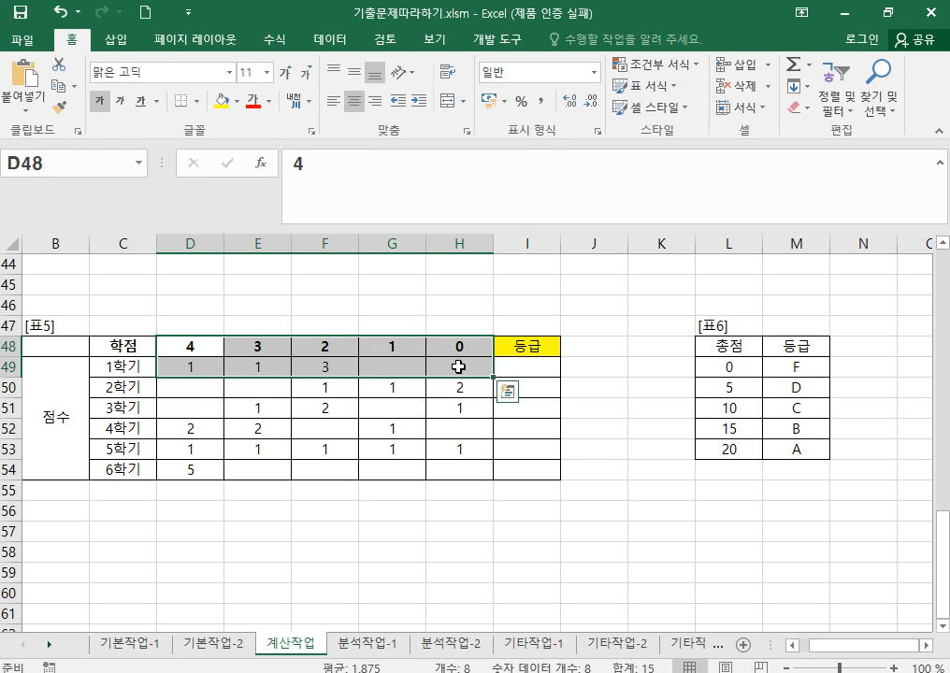
pyautogui.moveTo(212, 362); pyautogui.dragTo(187, 467)
pyautogui.click(188, 365)
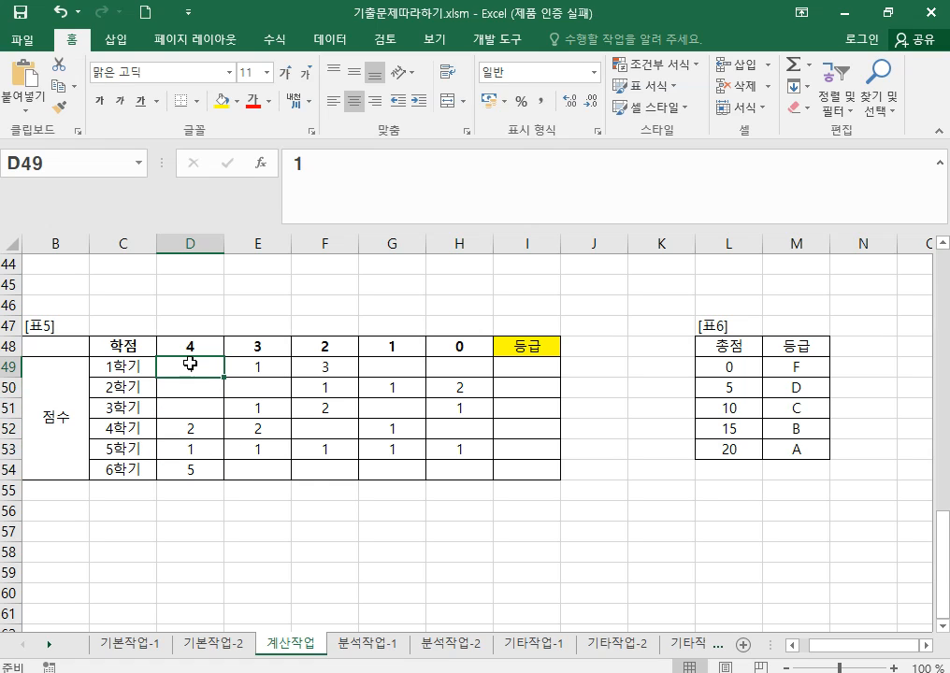
pyautogui.moveTo(194, 348); pyautogui.dragTo(479, 366)
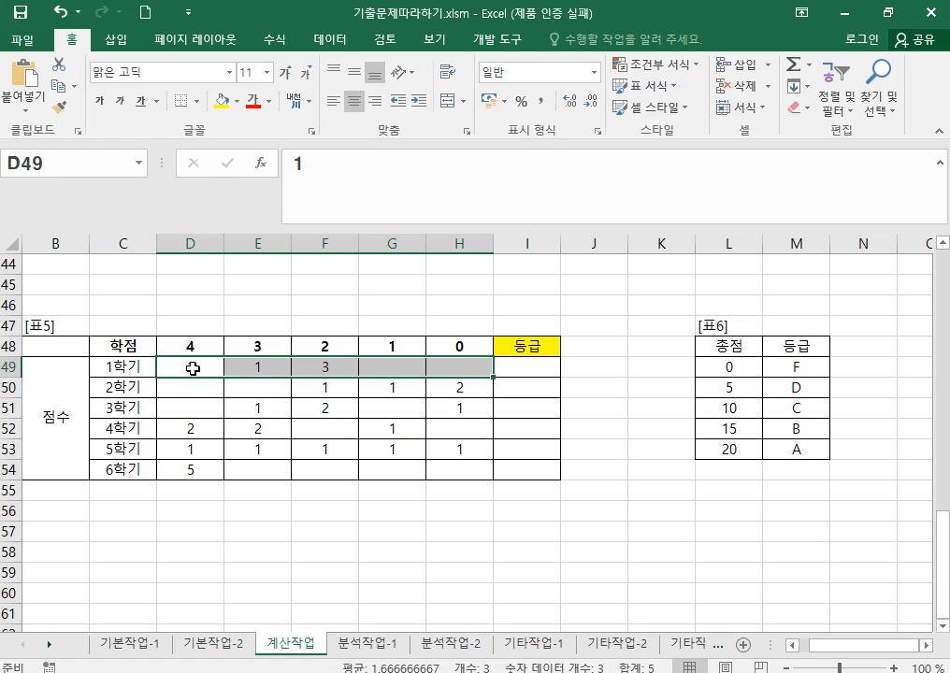
# Step: Compare each 학점 value in D48:H48 with the 1학기 score directly beneath it in row 49
pyautogui.click(193, 348)
pyautogui.click(192, 365)
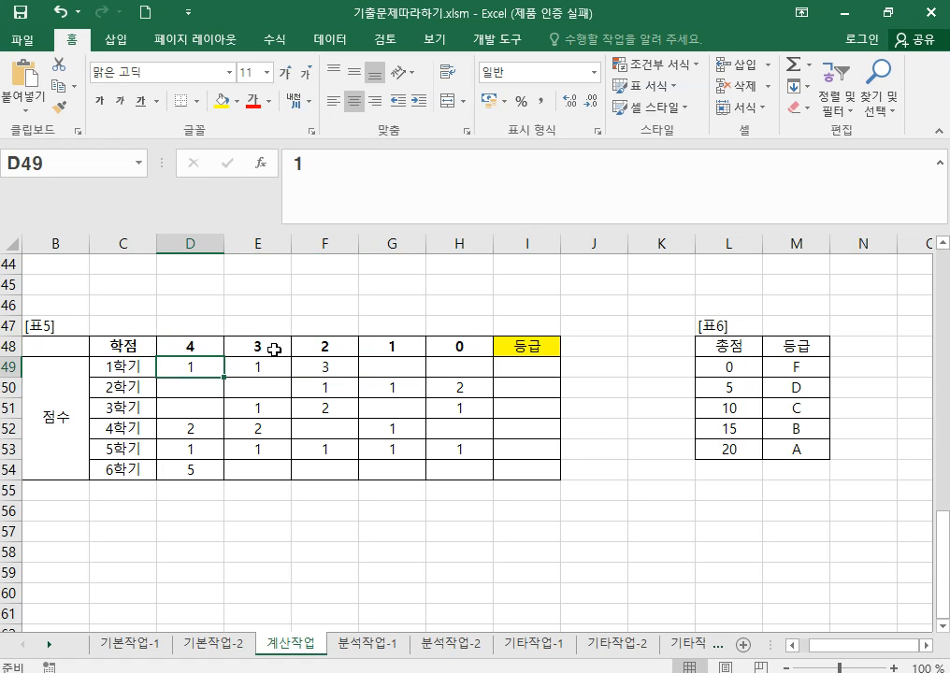
pyautogui.click(271, 350)
pyautogui.click(268, 370)
pyautogui.click(314, 350)
pyautogui.click(318, 371)
pyautogui.click(393, 349)
pyautogui.click(393, 370)
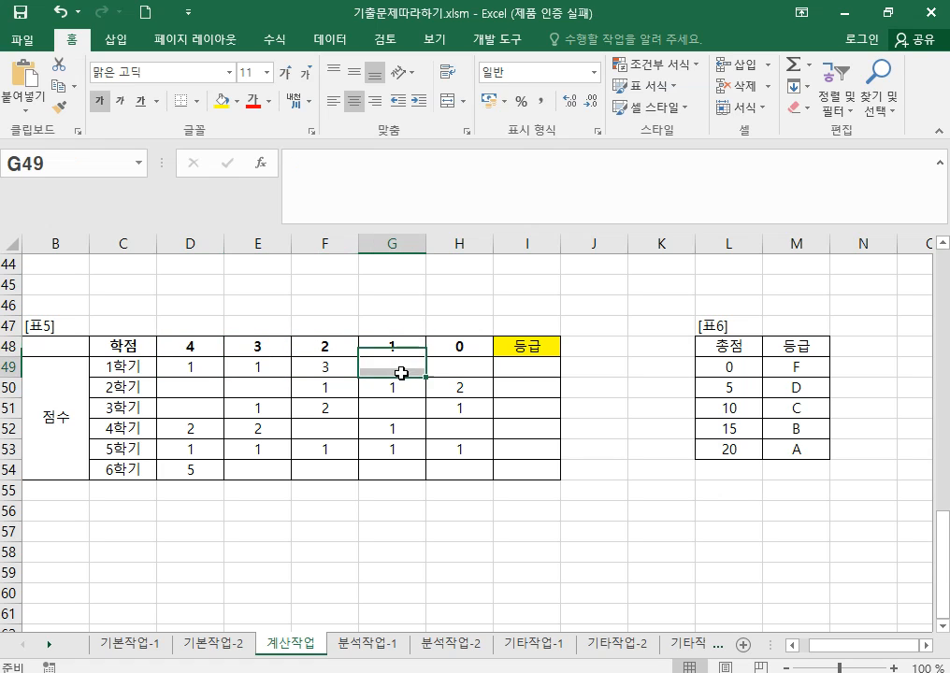
pyautogui.click(462, 349)
pyautogui.moveTo(469, 371); pyautogui.dragTo(462, 381)
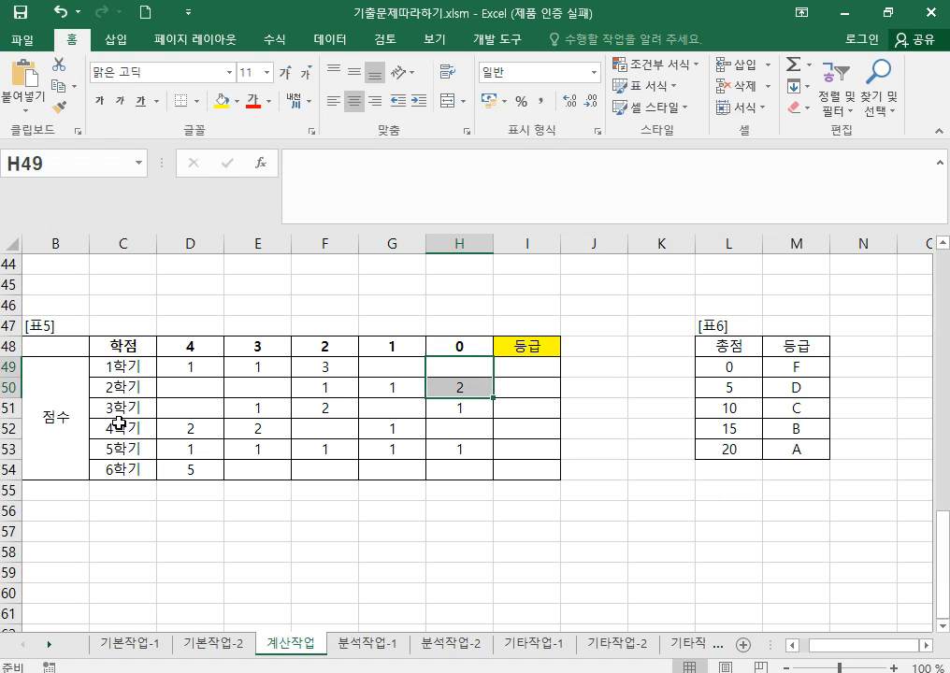
# Step: Enter =D48*D49 in D47 and fill the formula across to H47
pyautogui.click(192, 325)
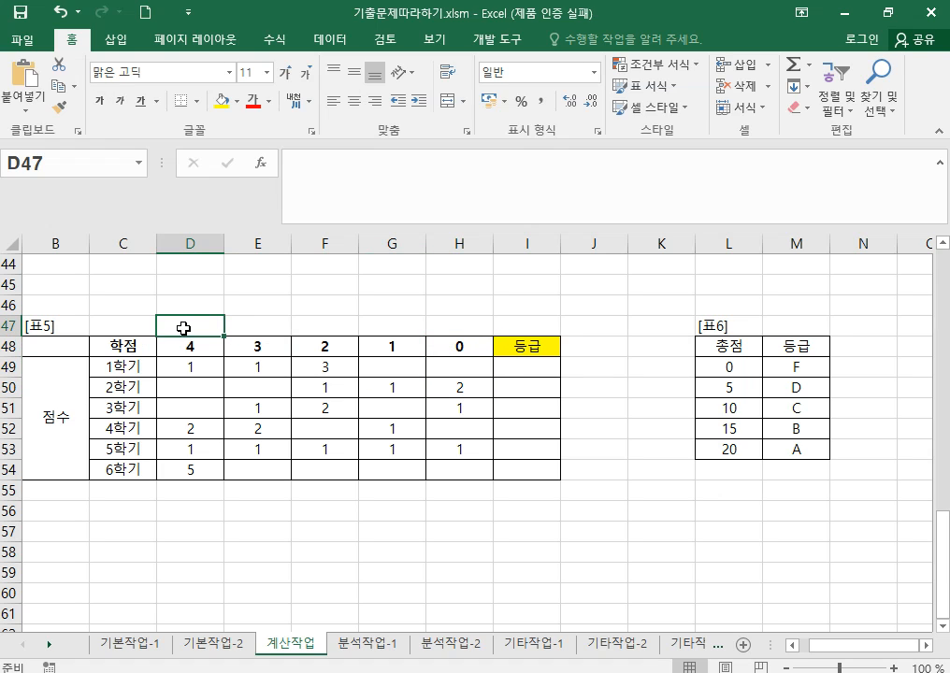
pyautogui.write('=')
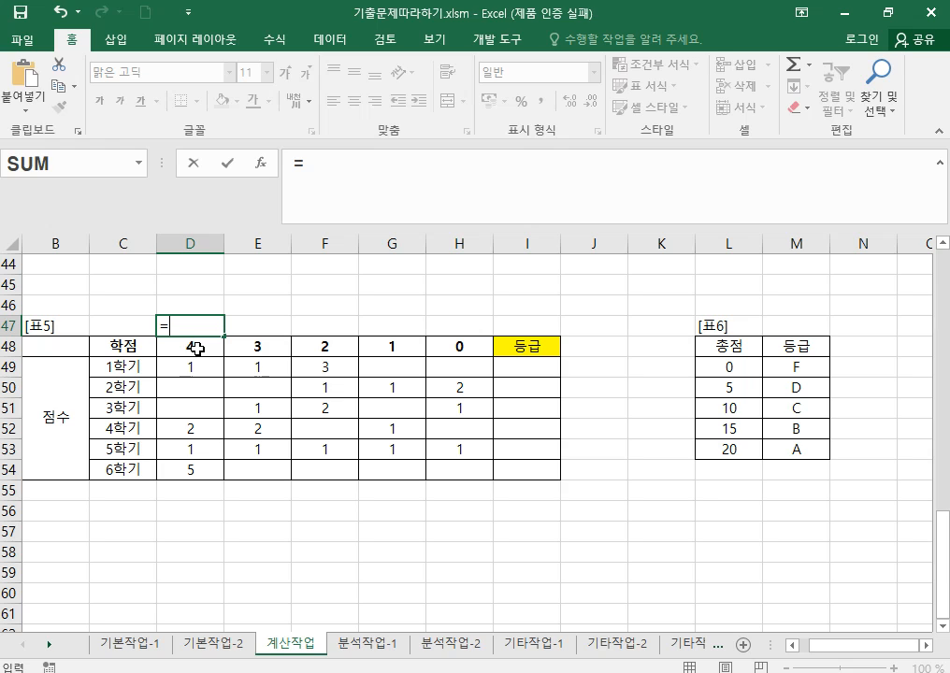
pyautogui.click(196, 349)
pyautogui.write('*')
pyautogui.click(187, 367)
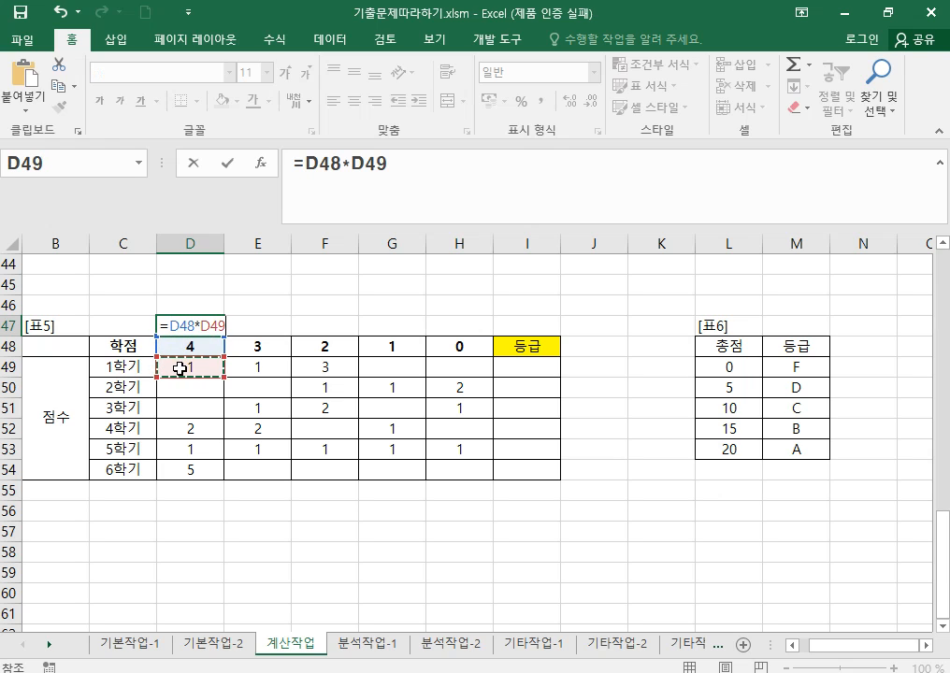
pyautogui.press('Return')
pyautogui.click(210, 326)
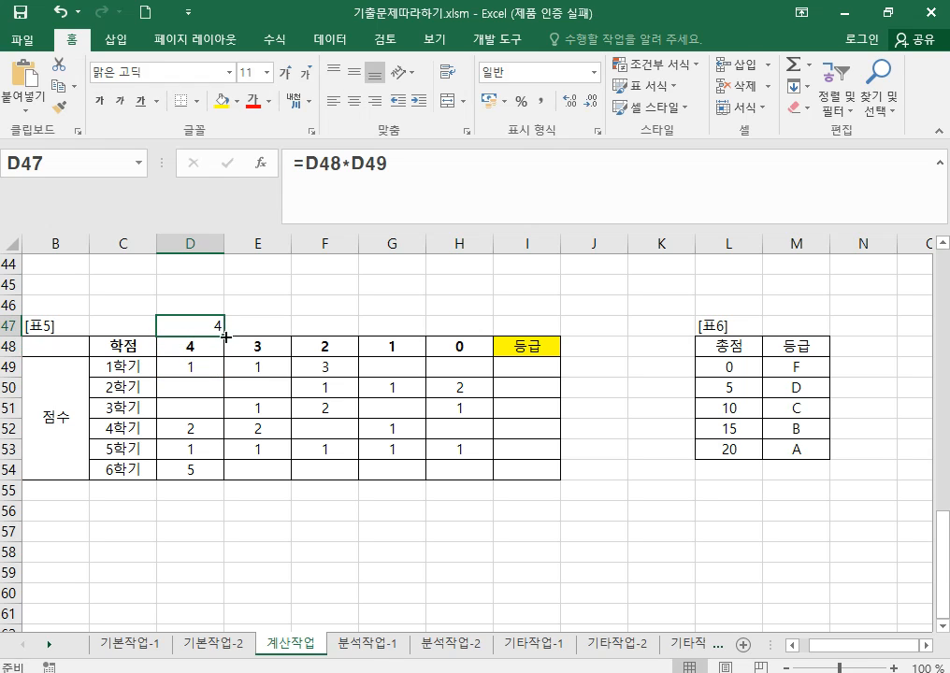
pyautogui.moveTo(223, 336); pyautogui.dragTo(474, 349)
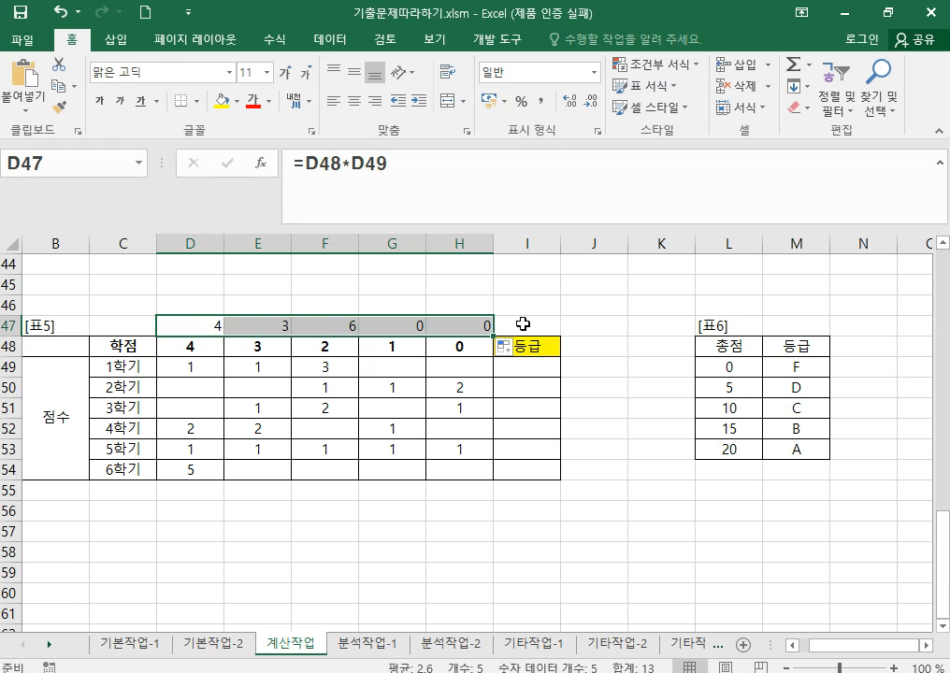
# Step: Total the products in I47 with =SUM(D47:H47)
pyautogui.click(552, 326)
pyautogui.click(292, 42)
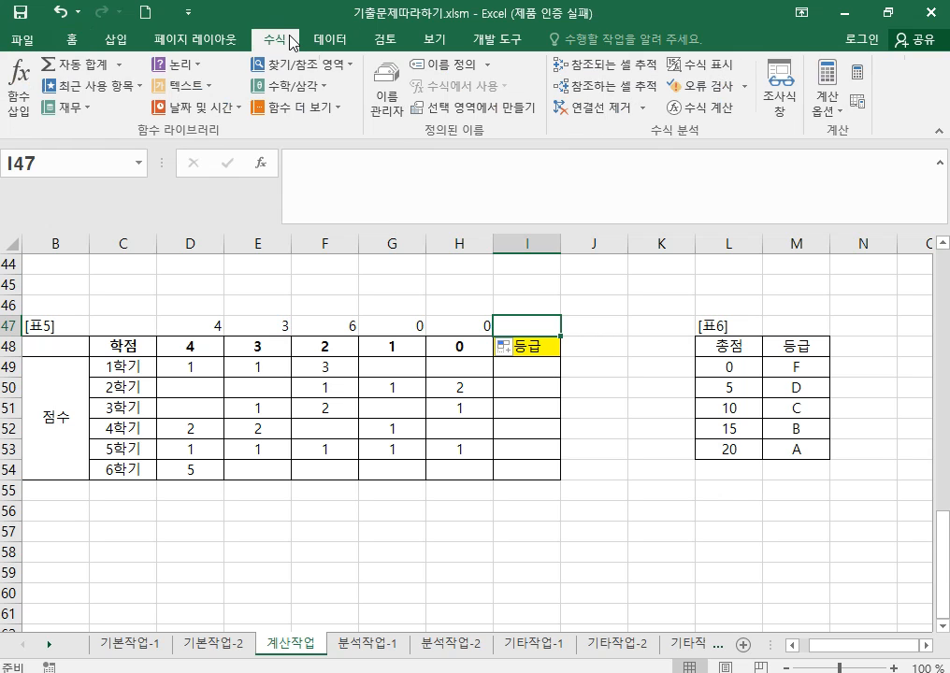
pyautogui.click(54, 65)
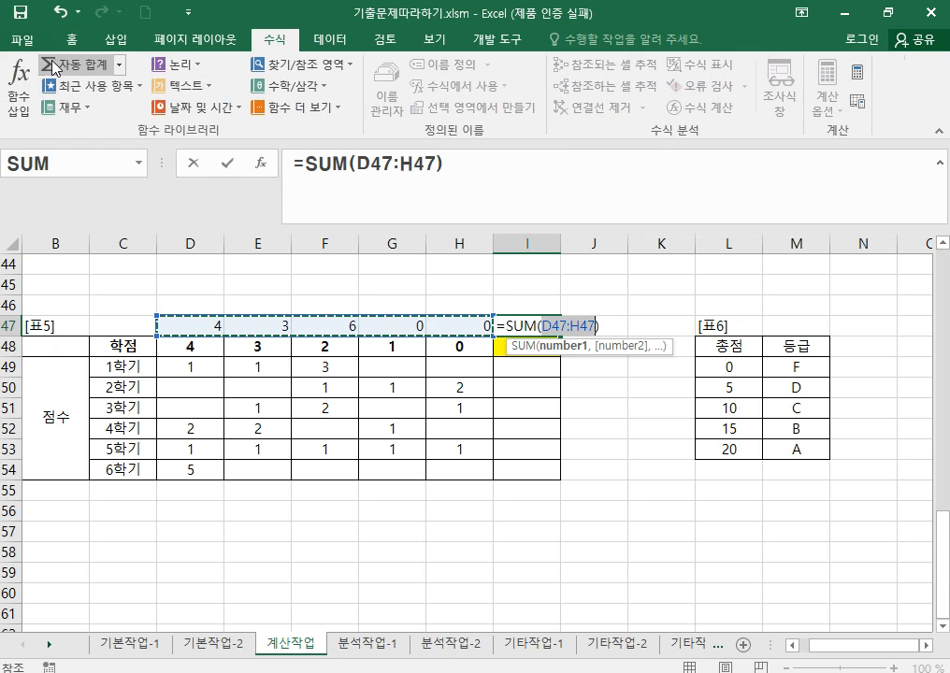
pyautogui.press('Return')
pyautogui.press('Return')
pyautogui.click(553, 324)
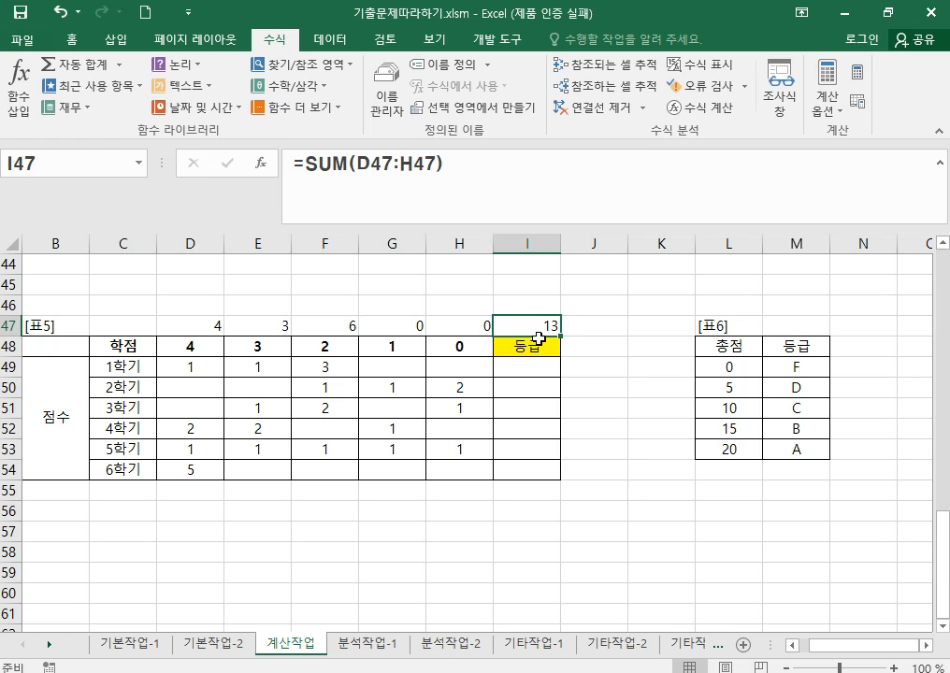
# Step: Trace how each product in row 47 comes from the 학점 value in row 48 and the 1학기 score in row 49
pyautogui.click(187, 340)
pyautogui.click(189, 329)
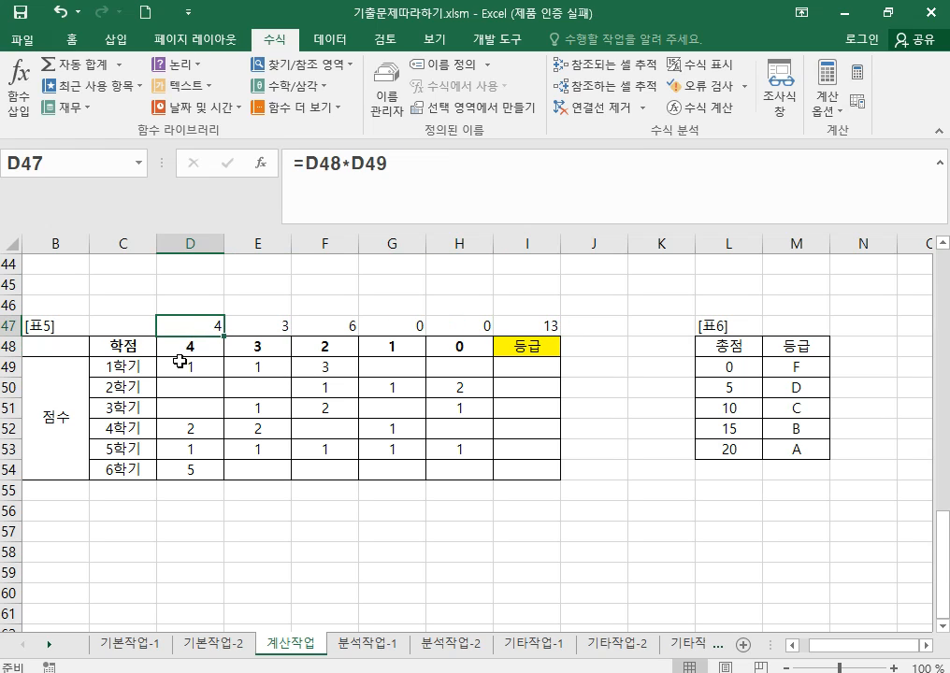
pyautogui.click(188, 352)
pyautogui.keyDown('ctrl'); pyautogui.click(190, 368); pyautogui.keyUp('ctrl')
pyautogui.keyDown('ctrl'); pyautogui.click(205, 325); pyautogui.keyUp('ctrl')
pyautogui.keyDown('ctrl'); pyautogui.click(260, 346); pyautogui.keyUp('ctrl')
pyautogui.keyDown('ctrl'); pyautogui.click(262, 366); pyautogui.keyUp('ctrl')
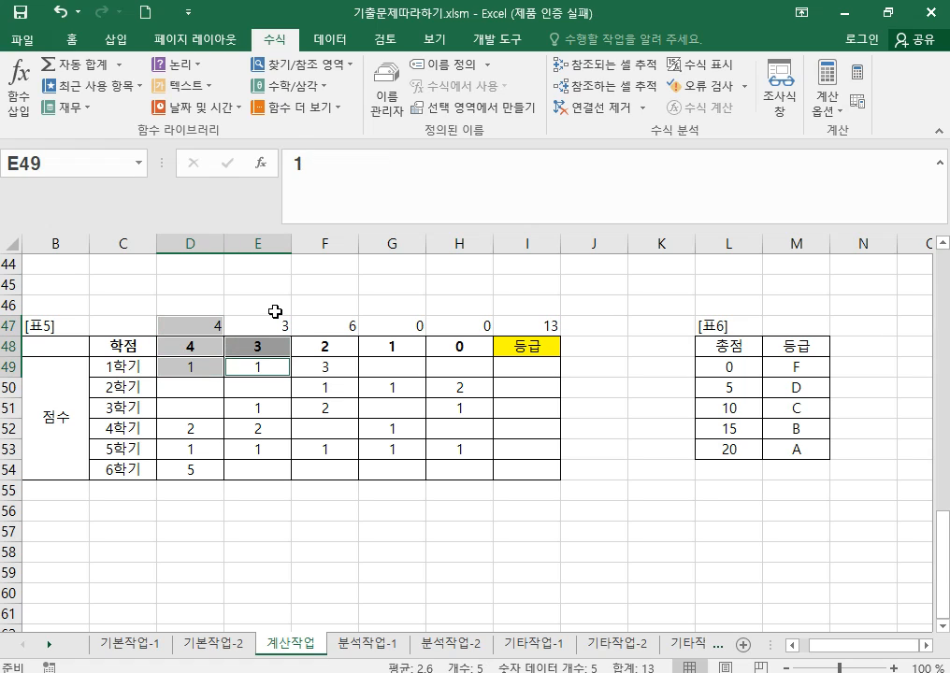
pyautogui.keyDown('ctrl'); pyautogui.click(262, 305); pyautogui.keyUp('ctrl')
pyautogui.keyDown('ctrl'); pyautogui.click(271, 325); pyautogui.keyUp('ctrl')
pyautogui.keyDown('ctrl'); pyautogui.click(327, 346); pyautogui.keyUp('ctrl')
pyautogui.keyDown('ctrl'); pyautogui.click(332, 365); pyautogui.keyUp('ctrl')
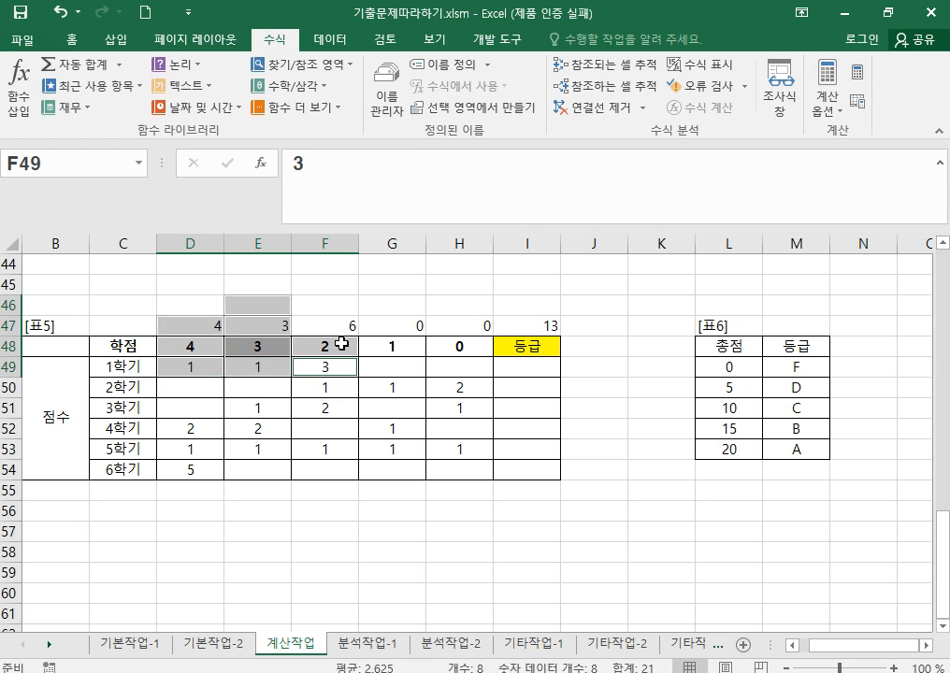
pyautogui.keyDown('ctrl'); pyautogui.click(348, 325); pyautogui.keyUp('ctrl')
pyautogui.keyDown('ctrl'); pyautogui.click(401, 347); pyautogui.keyUp('ctrl')
pyautogui.keyDown('ctrl'); pyautogui.click(400, 368); pyautogui.keyUp('ctrl')
pyautogui.keyDown('ctrl'); pyautogui.click(403, 344); pyautogui.keyUp('ctrl')
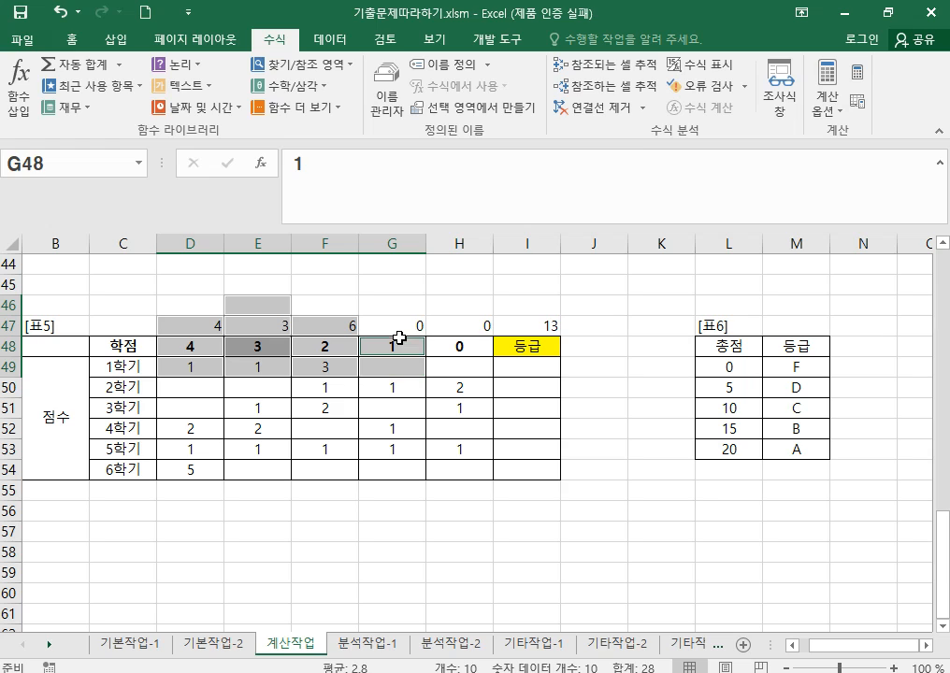
pyautogui.keyDown('ctrl'); pyautogui.click(462, 348); pyautogui.keyUp('ctrl')
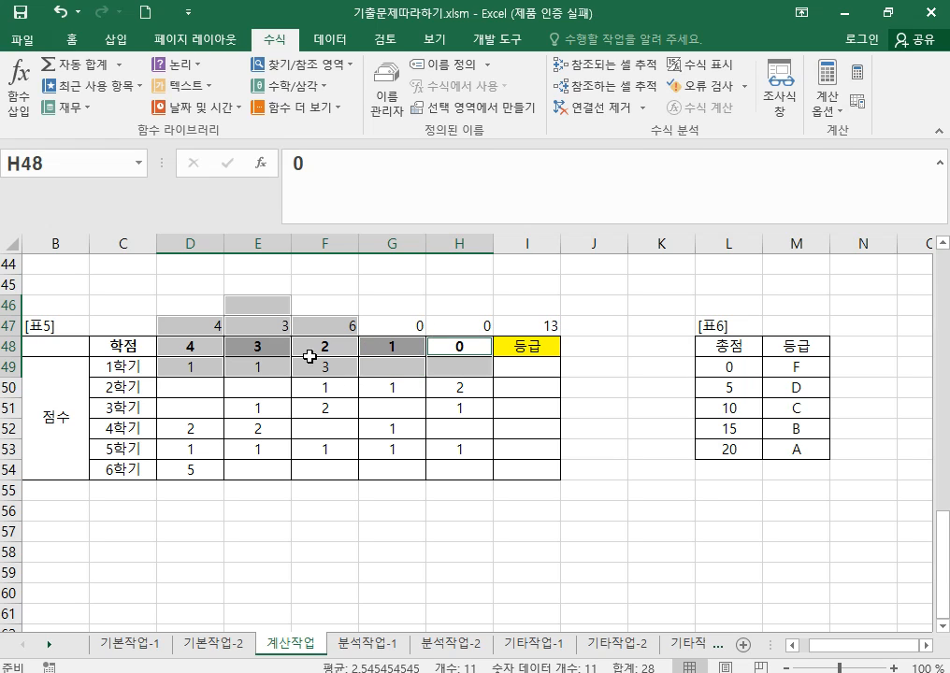
# Step: Compare the total in I47 with the 총점 thresholds in L49:L53 and find the matching 등급 in column M
pyautogui.click(556, 329)
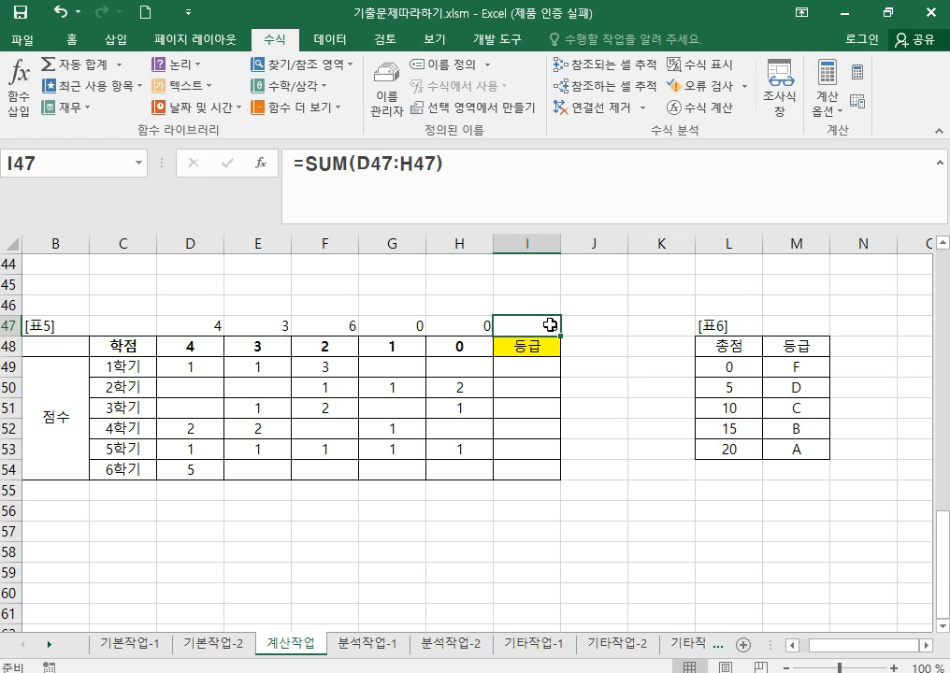
pyautogui.keyDown('ctrl'); pyautogui.click(718, 366); pyautogui.keyUp('ctrl')
pyautogui.moveTo(718, 366); pyautogui.dragTo(791, 456)
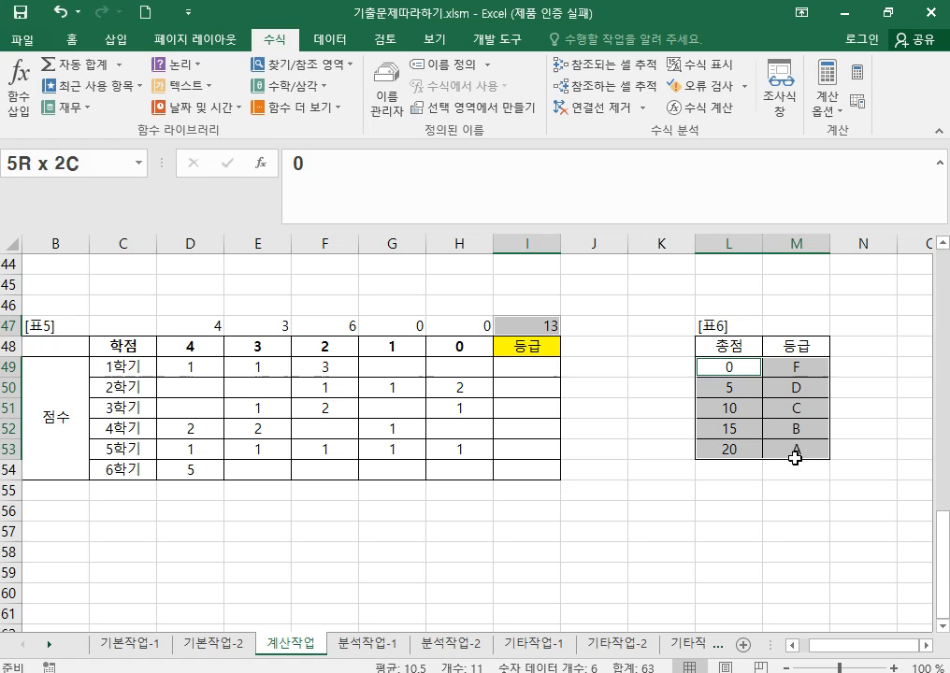
pyautogui.click(731, 372)
pyautogui.moveTo(731, 372); pyautogui.dragTo(733, 407)
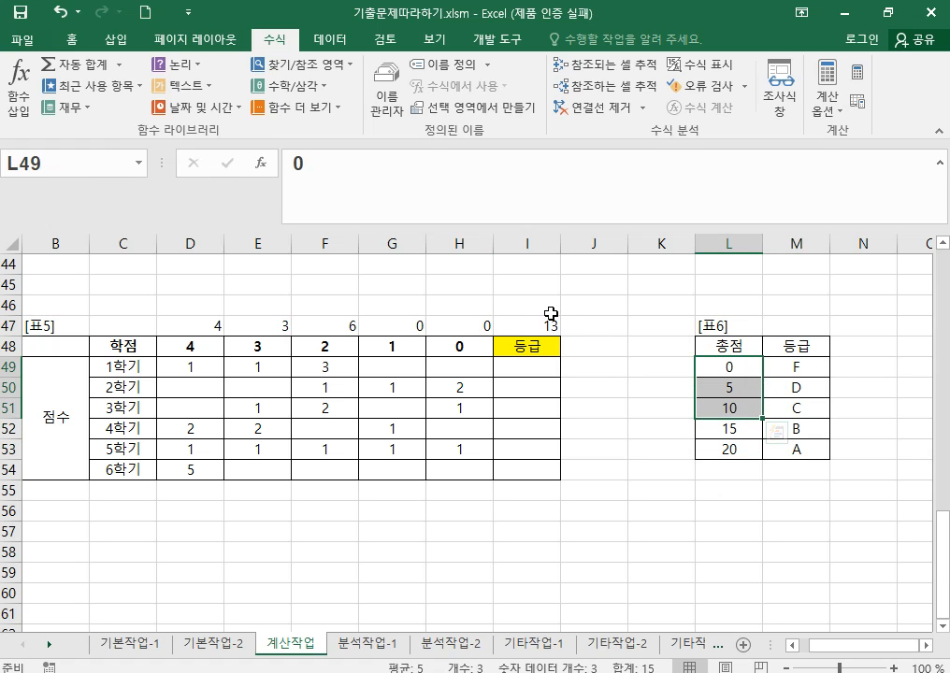
pyautogui.click(553, 325)
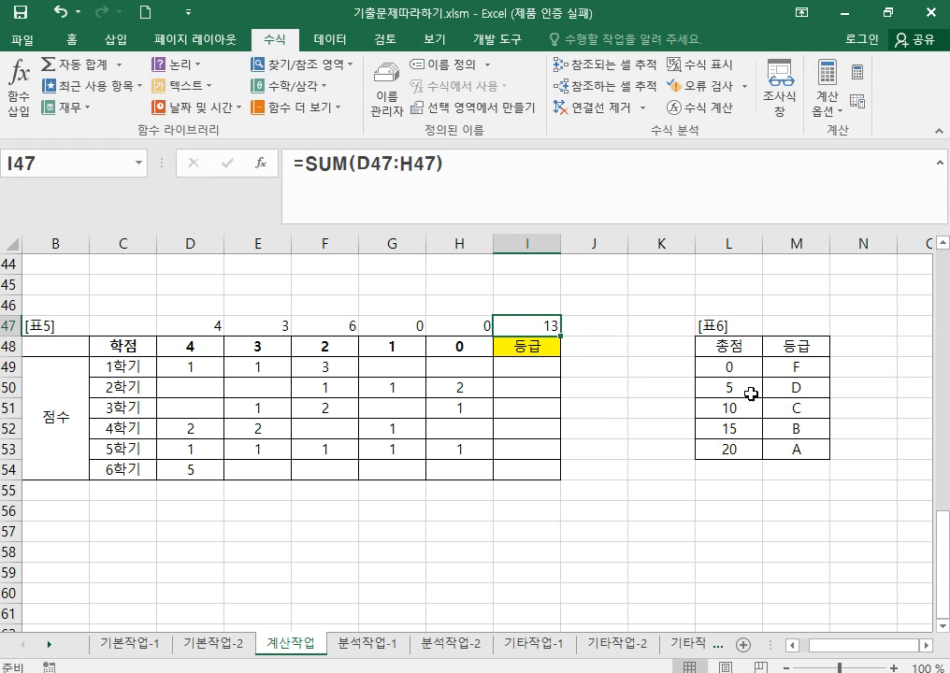
pyautogui.moveTo(731, 364); pyautogui.dragTo(736, 449)
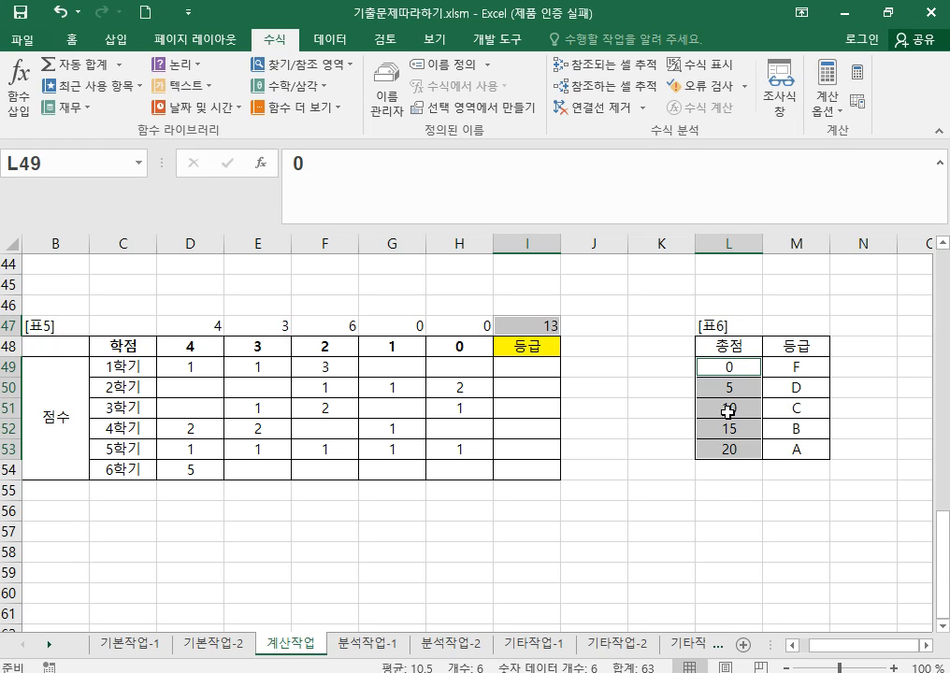
pyautogui.moveTo(726, 365); pyautogui.dragTo(724, 408)
pyautogui.click(723, 408)
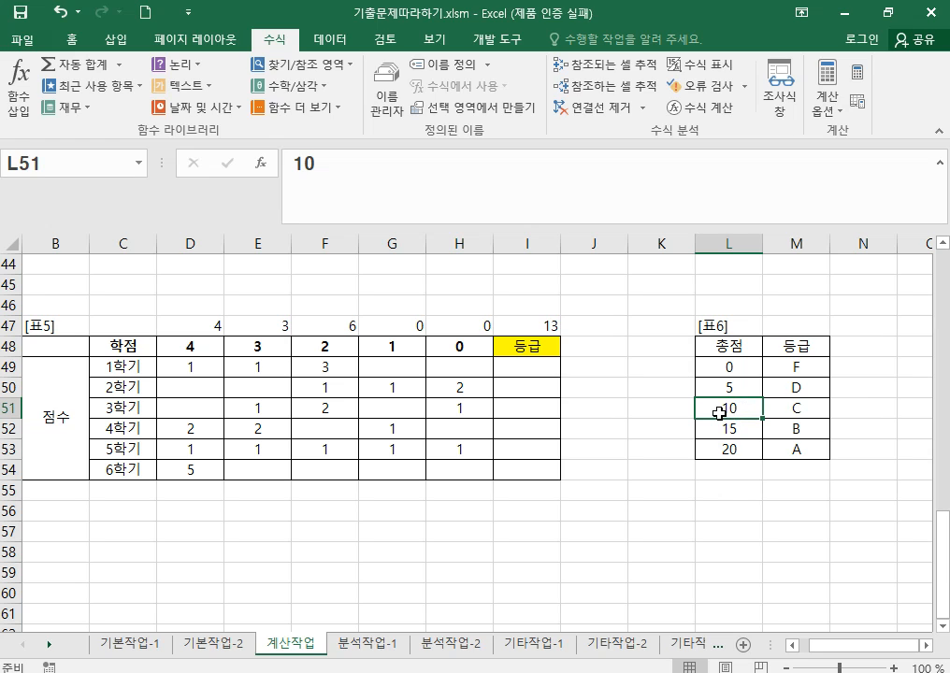
pyautogui.click(801, 412)
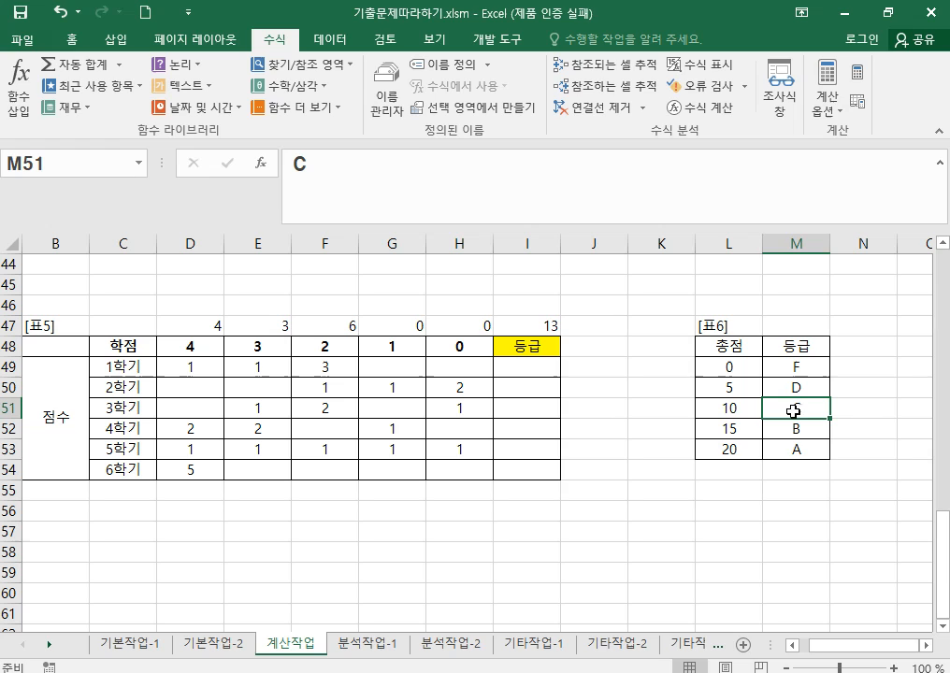
pyautogui.click(724, 414)
pyautogui.click(802, 406)
# Step: Start a VLOOKUP formula in the 1학기 grade cell I49
pyautogui.click(527, 367)
pyautogui.click(364, 167)
pyautogui.write('=')
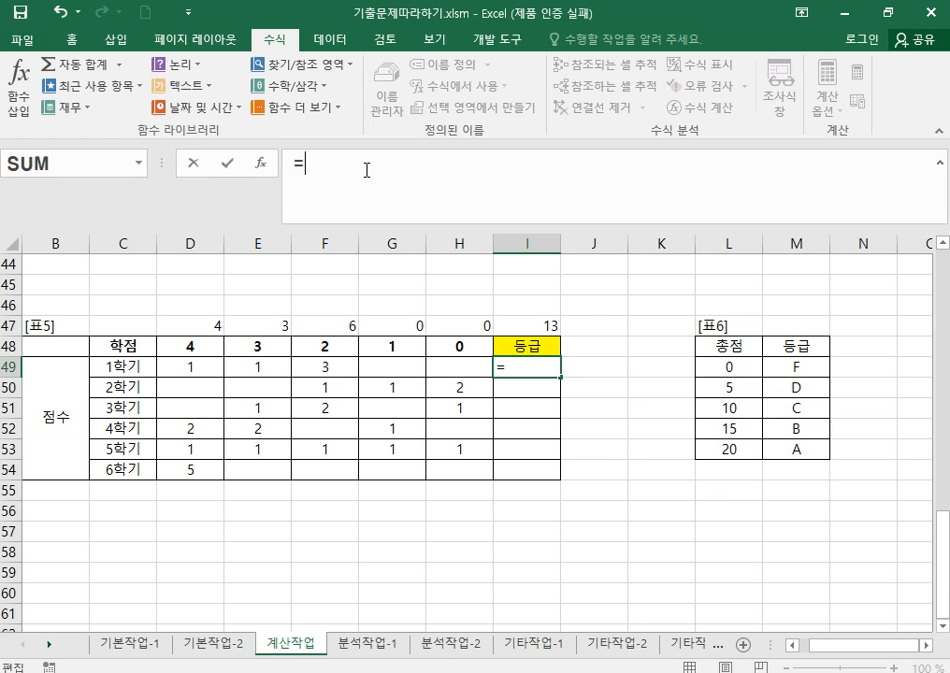
pyautogui.write('VLL')
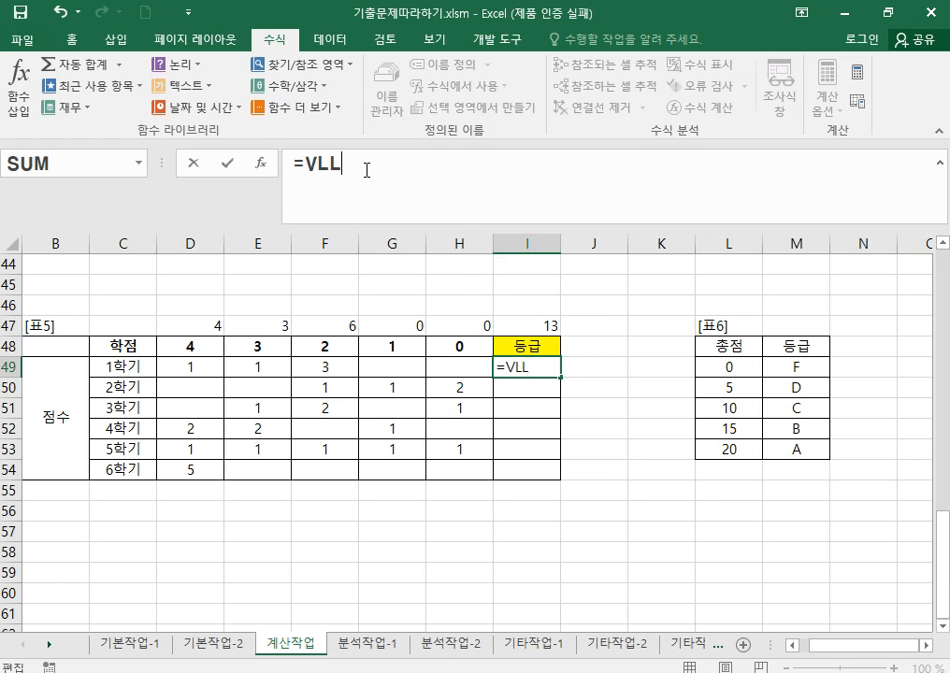
pyautogui.press('BackSpace')
pyautogui.press('Tab')
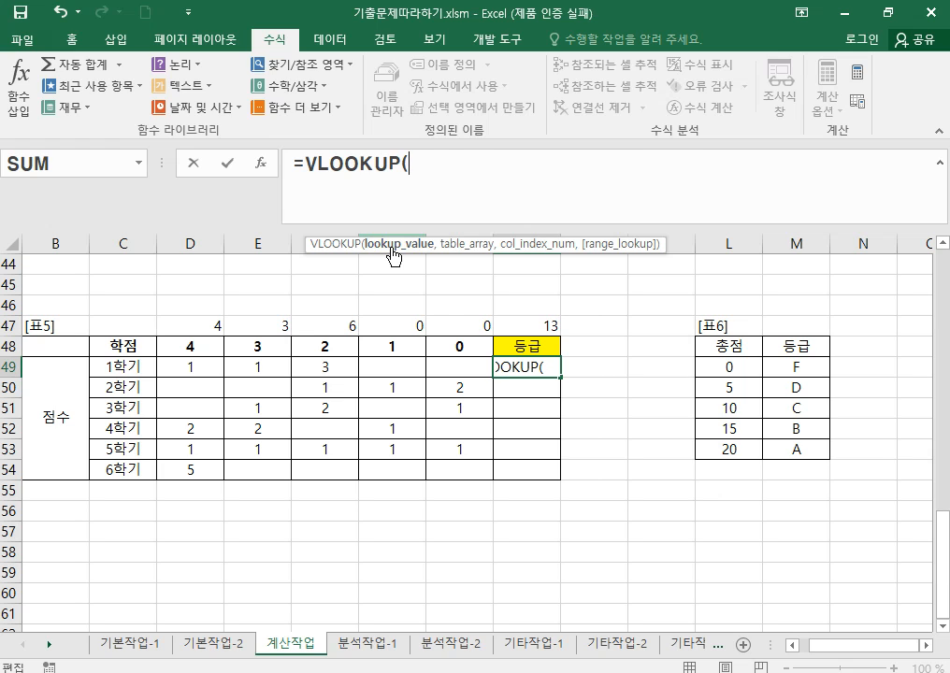
# Step: Nest SUMPRODUCT as the VLOOKUP lookup value in I49, with the 학점 row as the absolute first array $D$48:$H$48
pyautogui.write('SUM')
pyautogui.press('Down')
pyautogui.press('Down')
pyautogui.press('Down')
pyautogui.press('Tab')
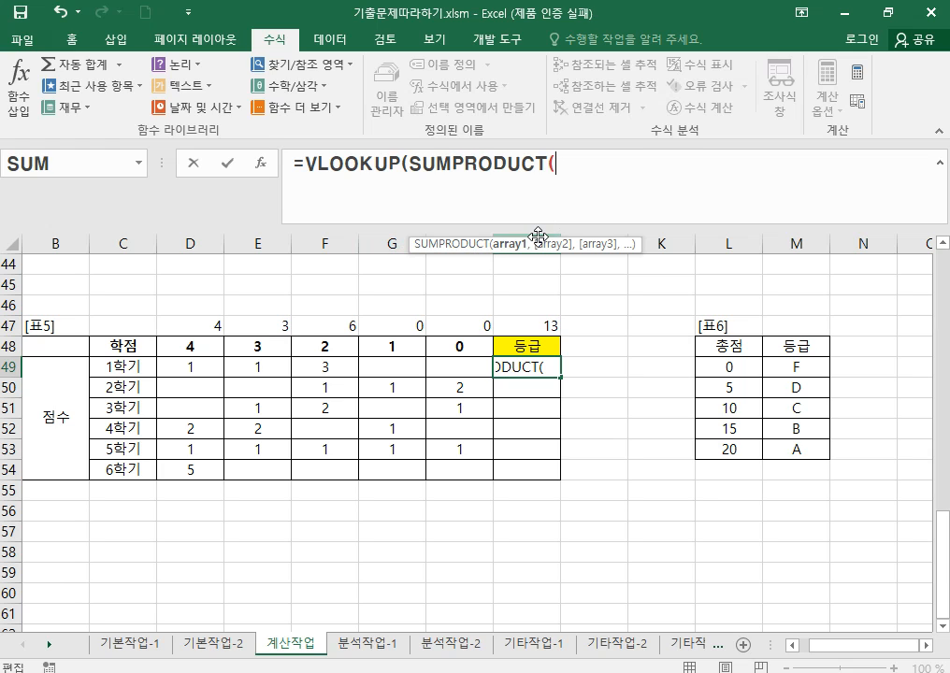
pyautogui.moveTo(175, 352); pyautogui.dragTo(454, 350)
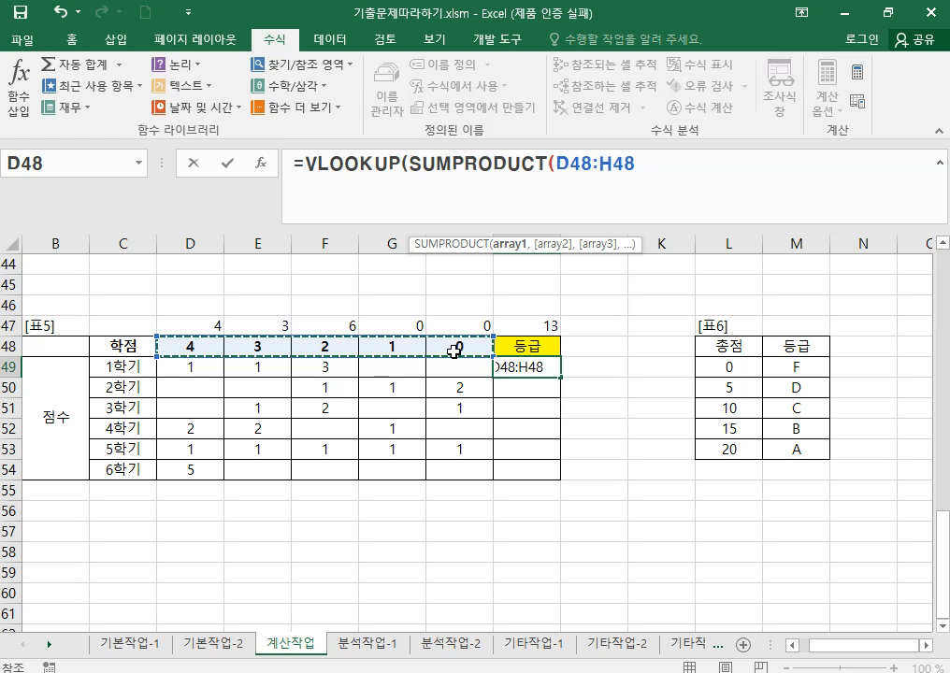
pyautogui.press('F4')
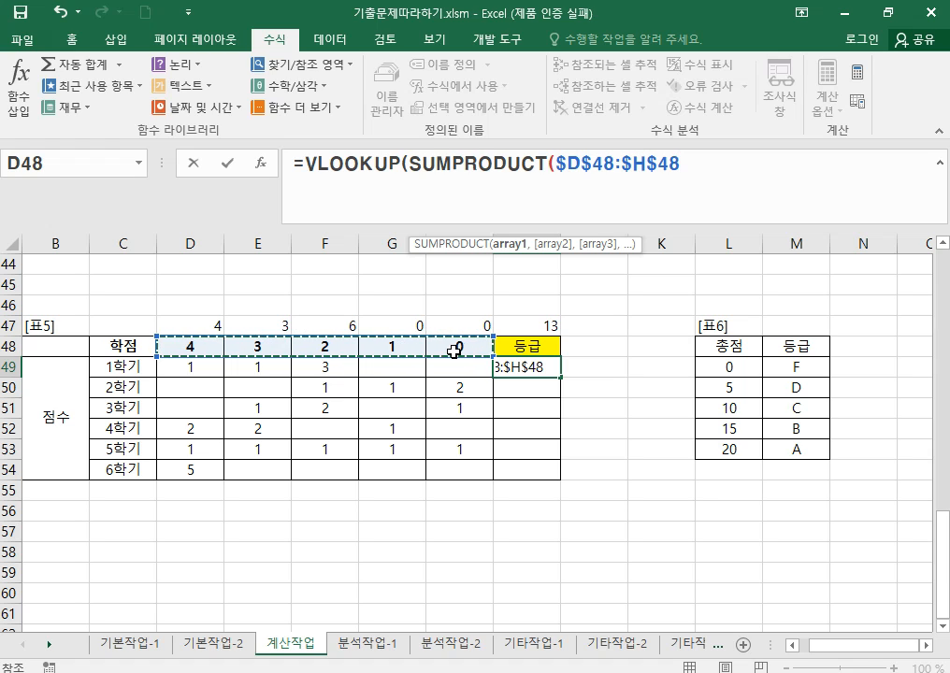
pyautogui.write(',')
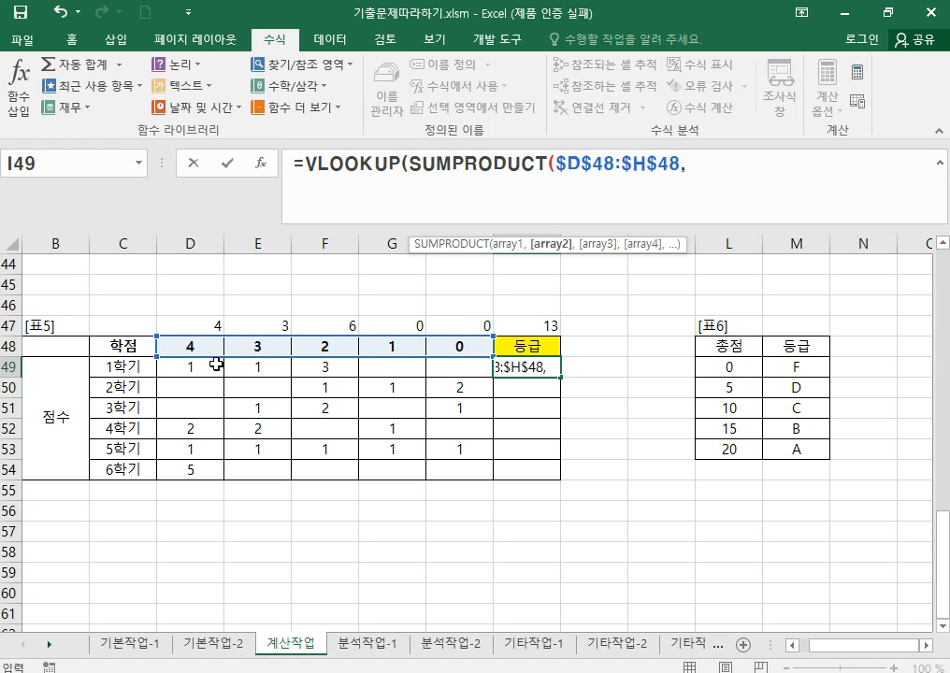
# Step: Add the 1학기 scores D49:H49 as the second SUMPRODUCT array and close that function
pyautogui.moveTo(181, 365); pyautogui.dragTo(466, 367)
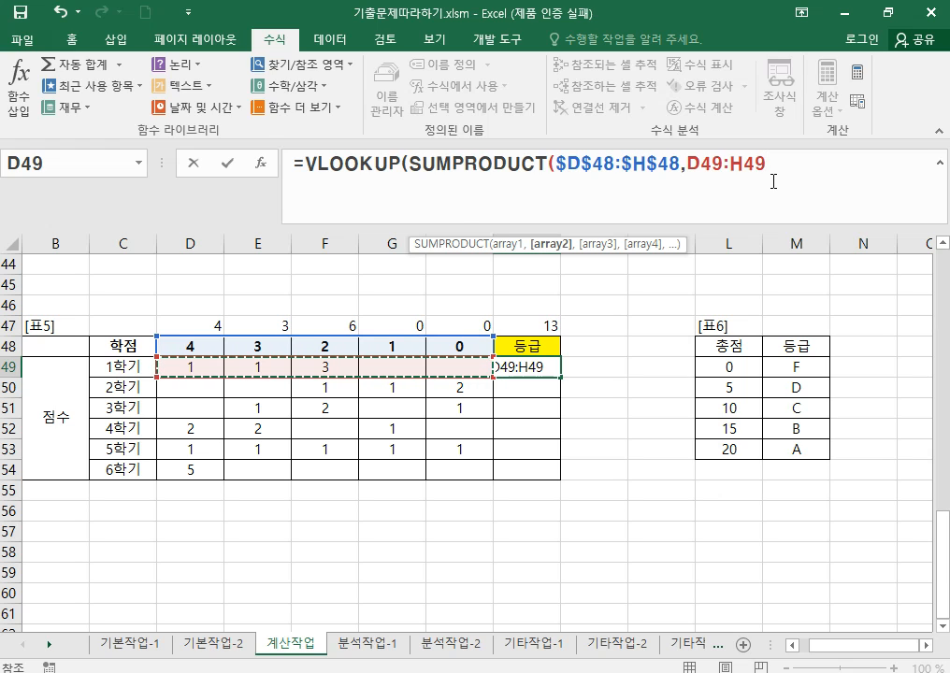
pyautogui.press('Return')
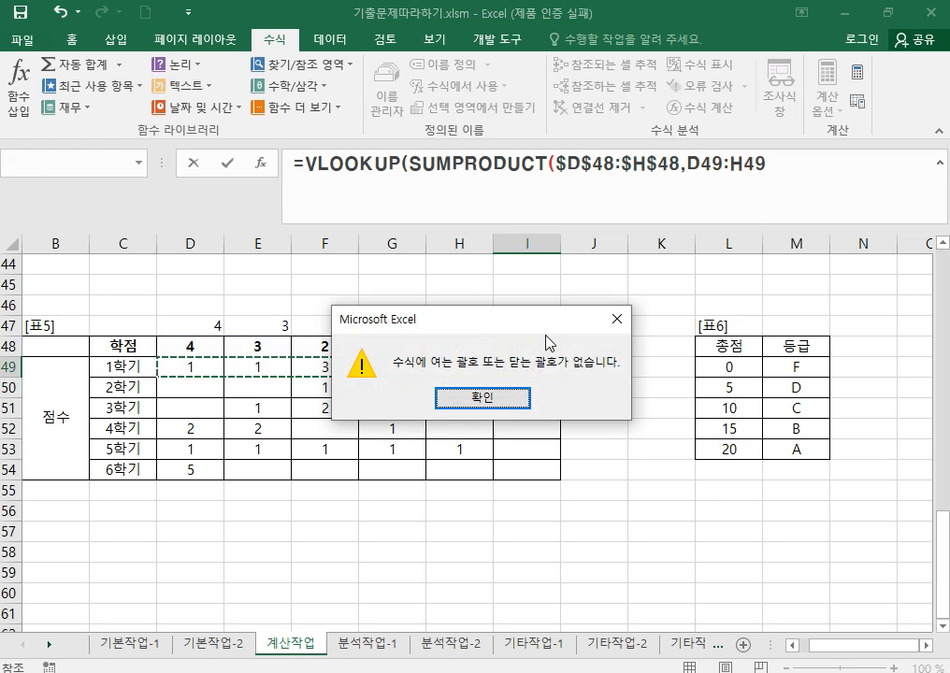
pyautogui.click(482, 398)
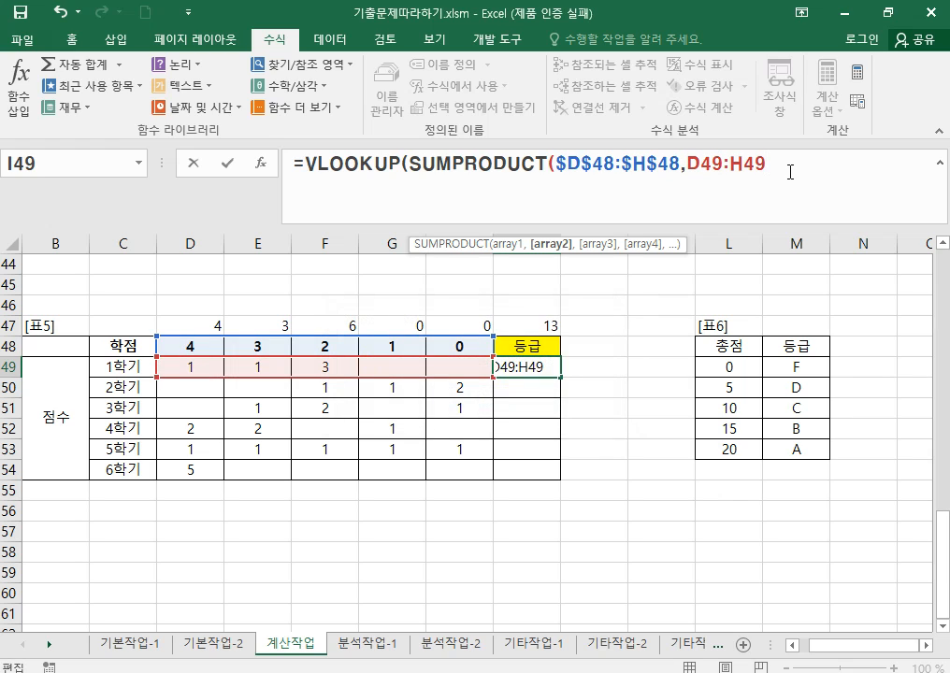
pyautogui.write(')')
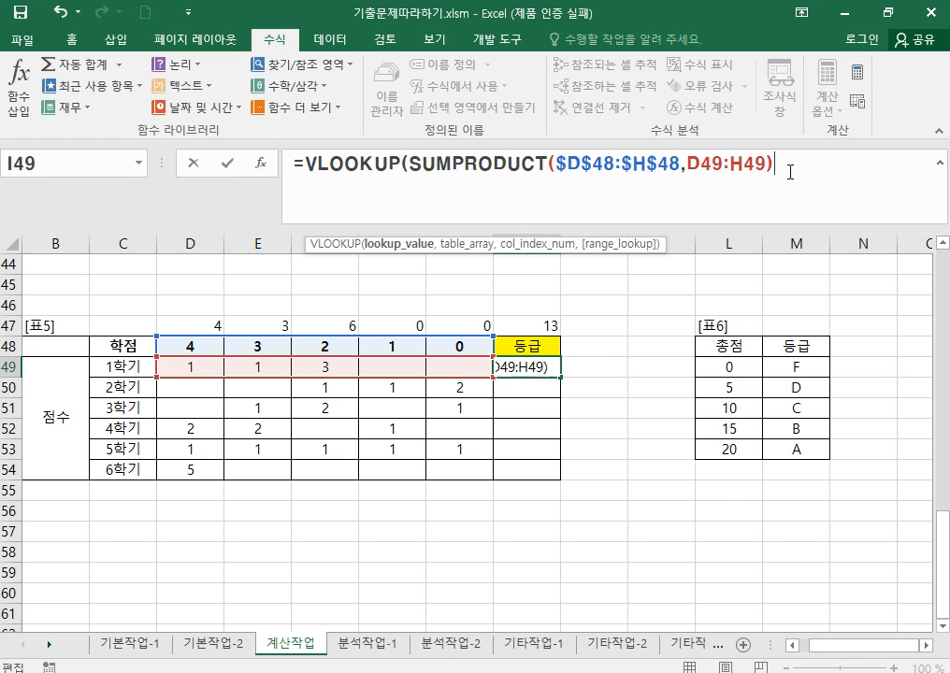
# Step: Set the VLOOKUP table array to the 표6 data as $L$49:$M$53 and the column index to 2
pyautogui.write(',')
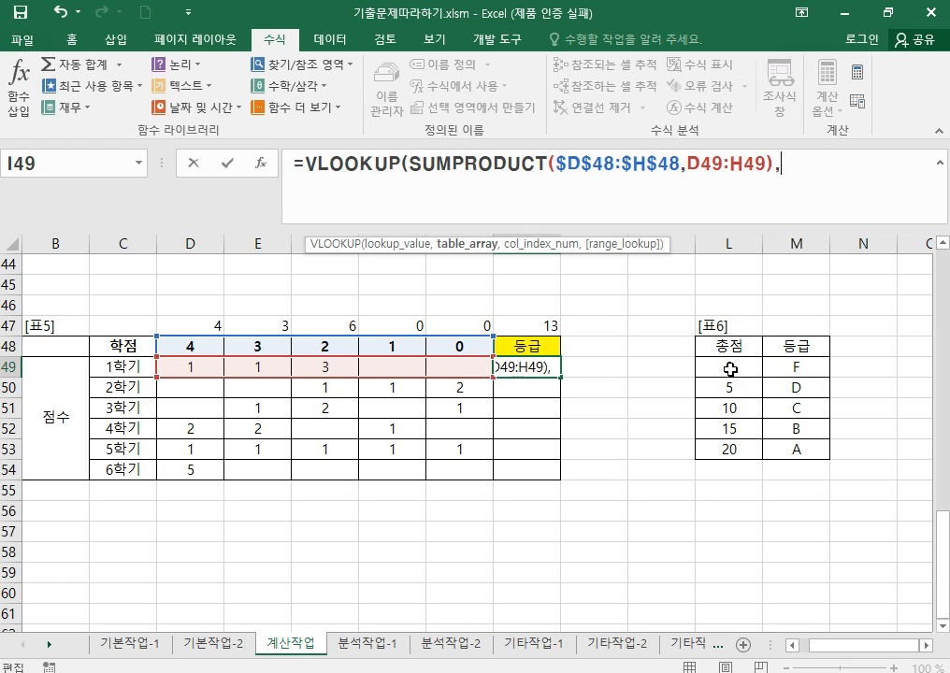
pyautogui.moveTo(729, 366); pyautogui.dragTo(784, 447)
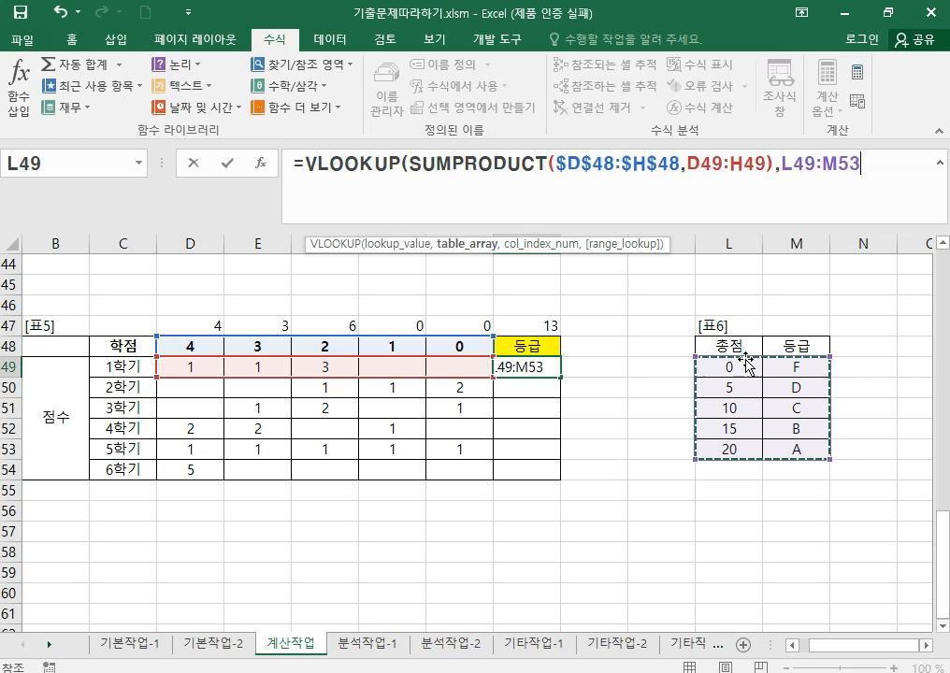
pyautogui.press('F4')
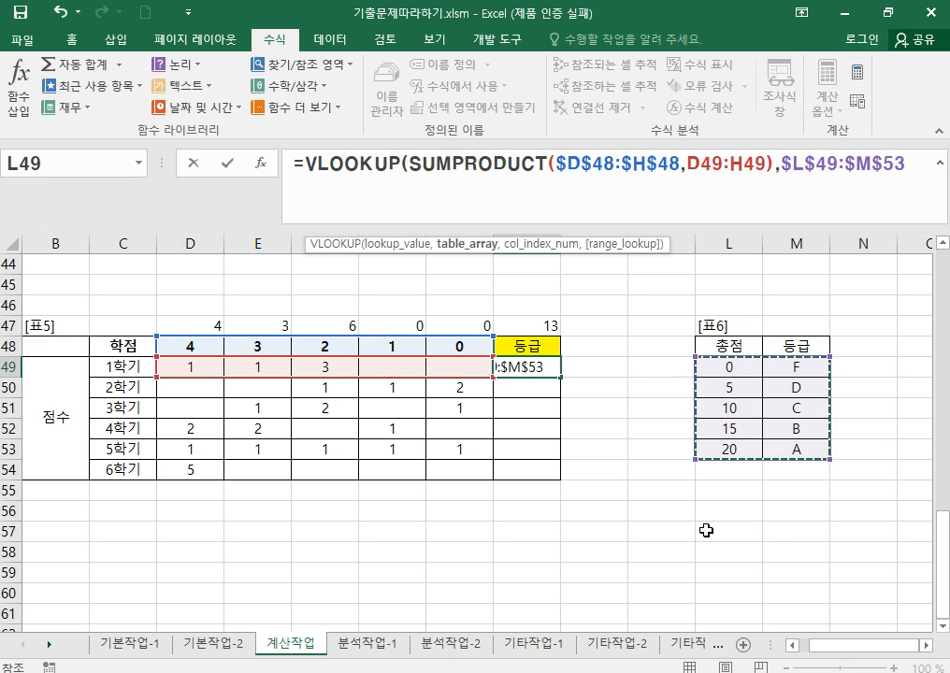
pyautogui.write(',')
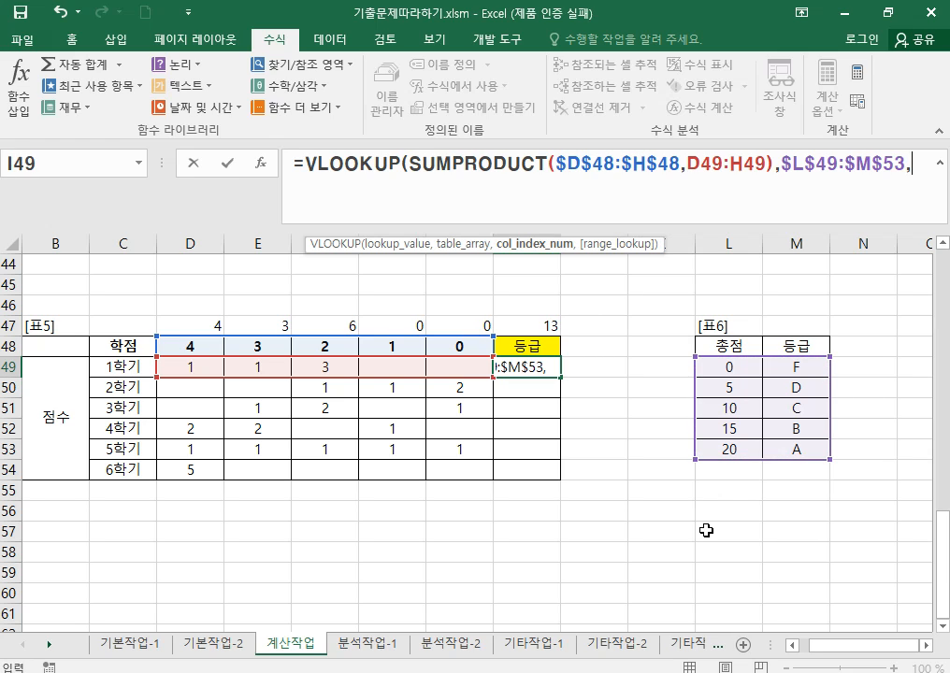
pyautogui.write('2')
pyautogui.doubleClick(922, 160)
pyautogui.click(929, 157)
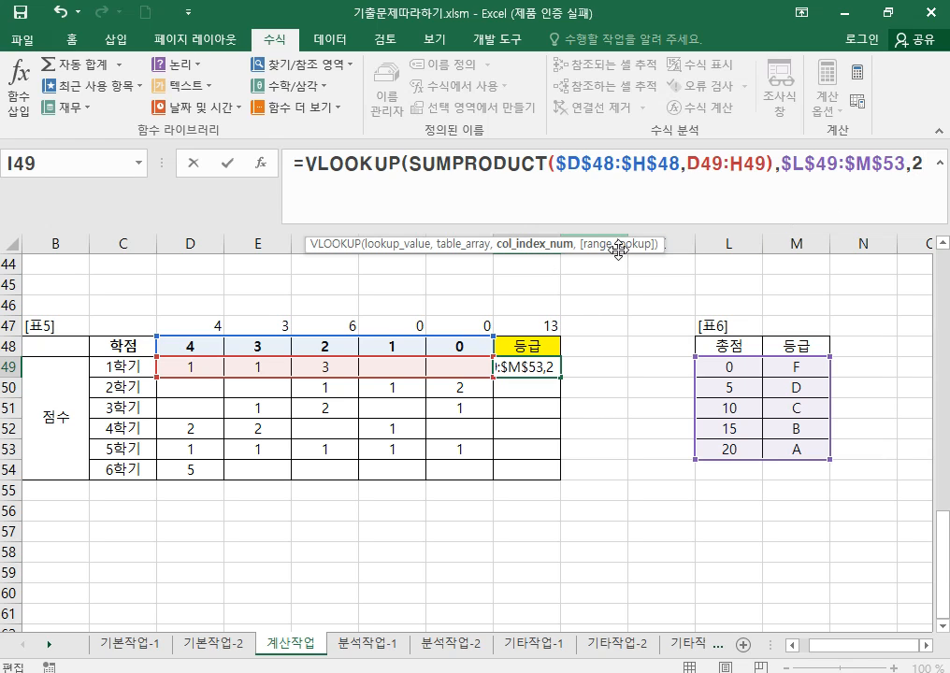
pyautogui.press('ctrl')
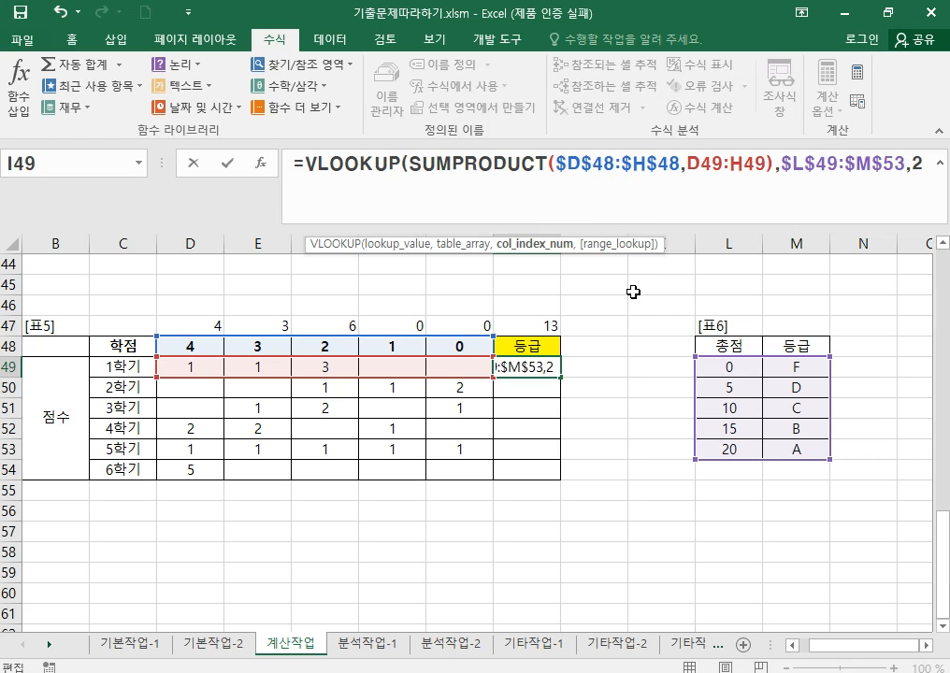
pyautogui.write(',')
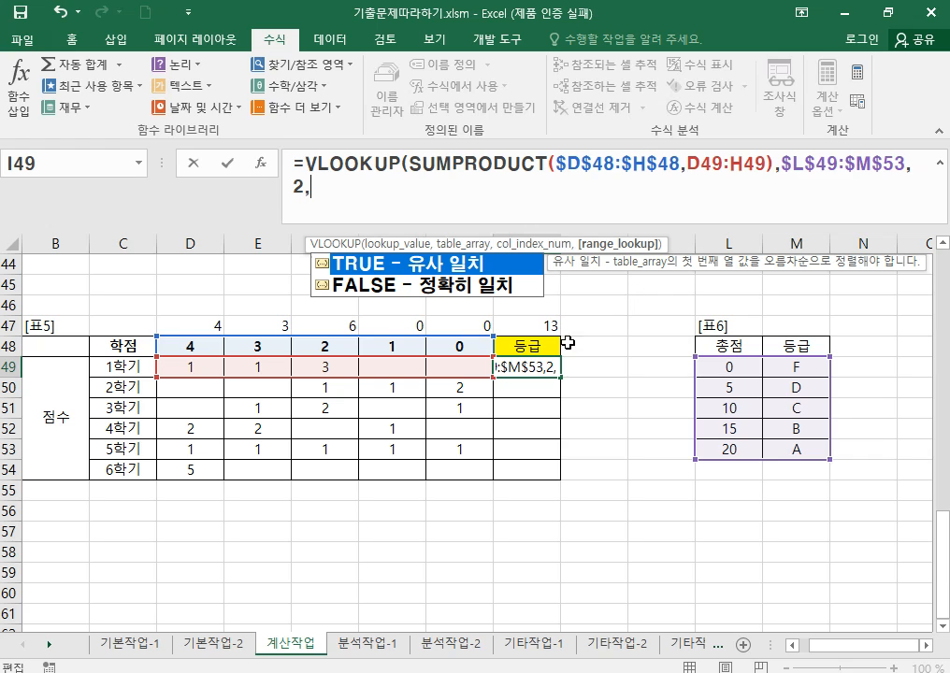
pyautogui.click(439, 285)
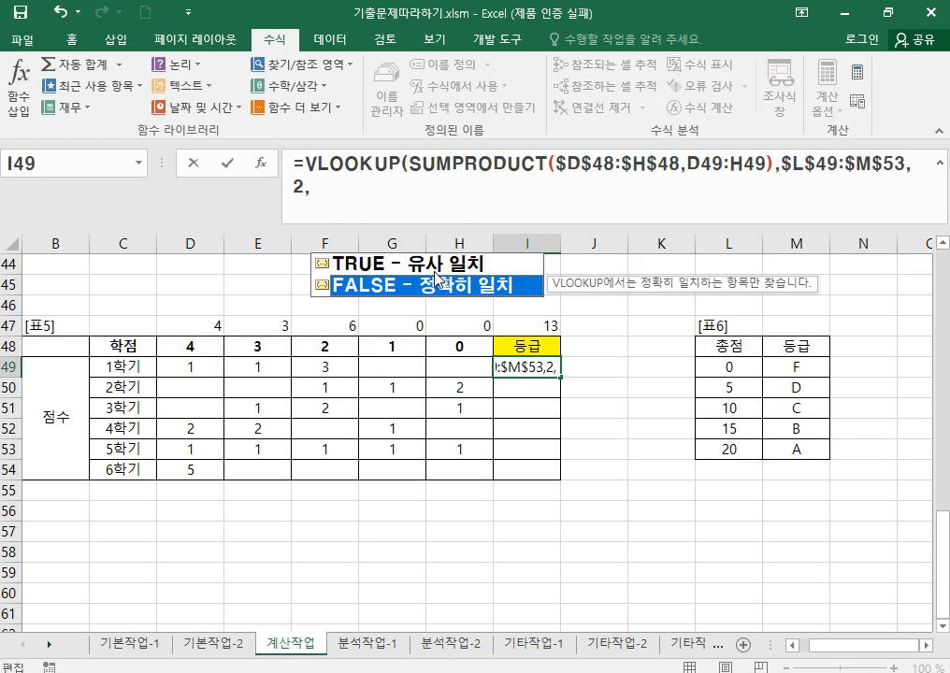
pyautogui.click(445, 270)
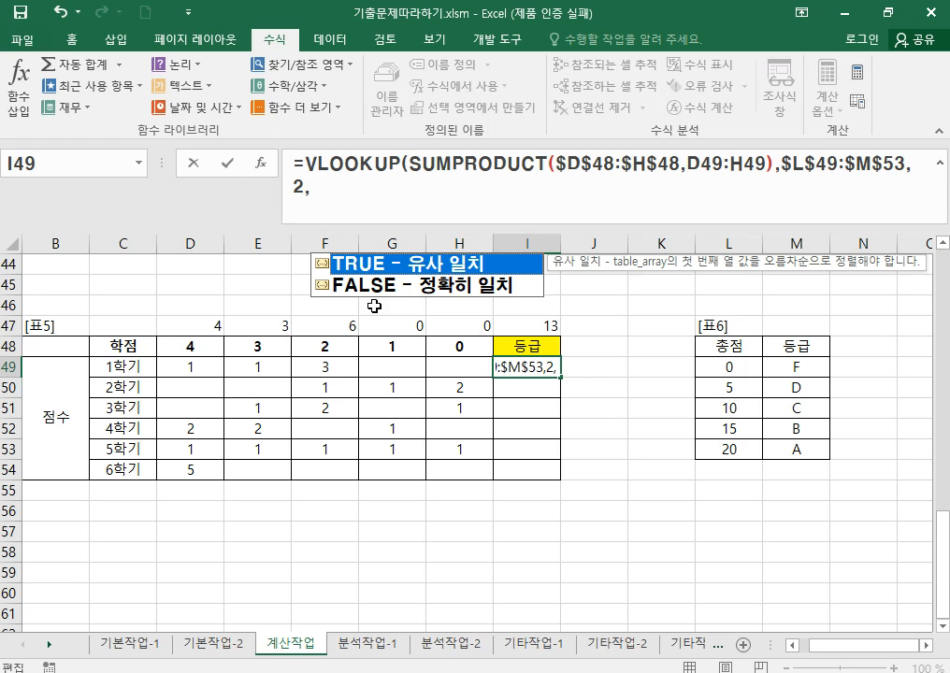
pyautogui.click(333, 196)
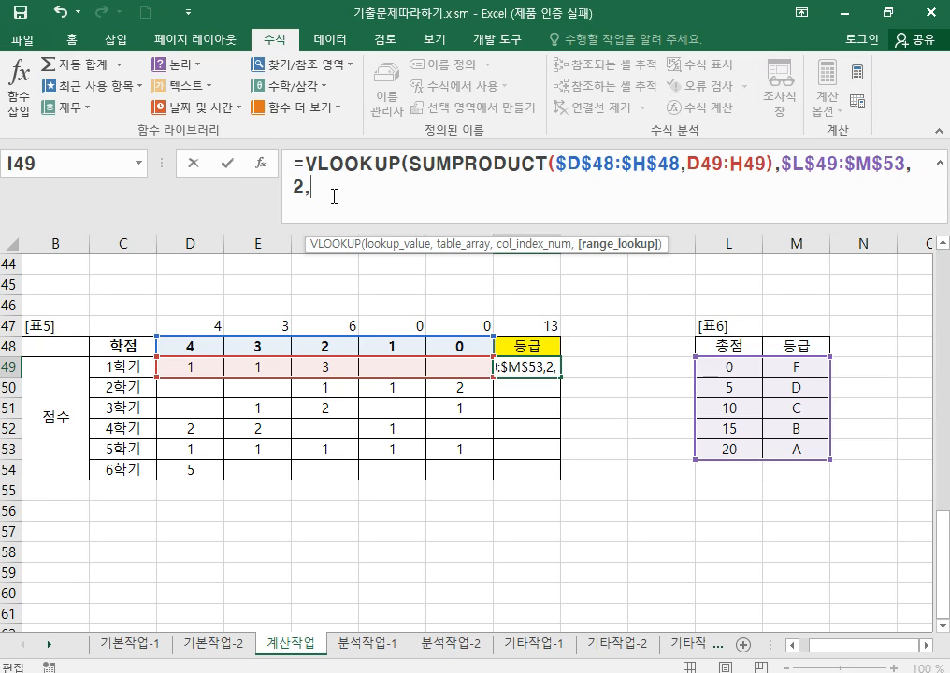
pyautogui.press('BackSpace')
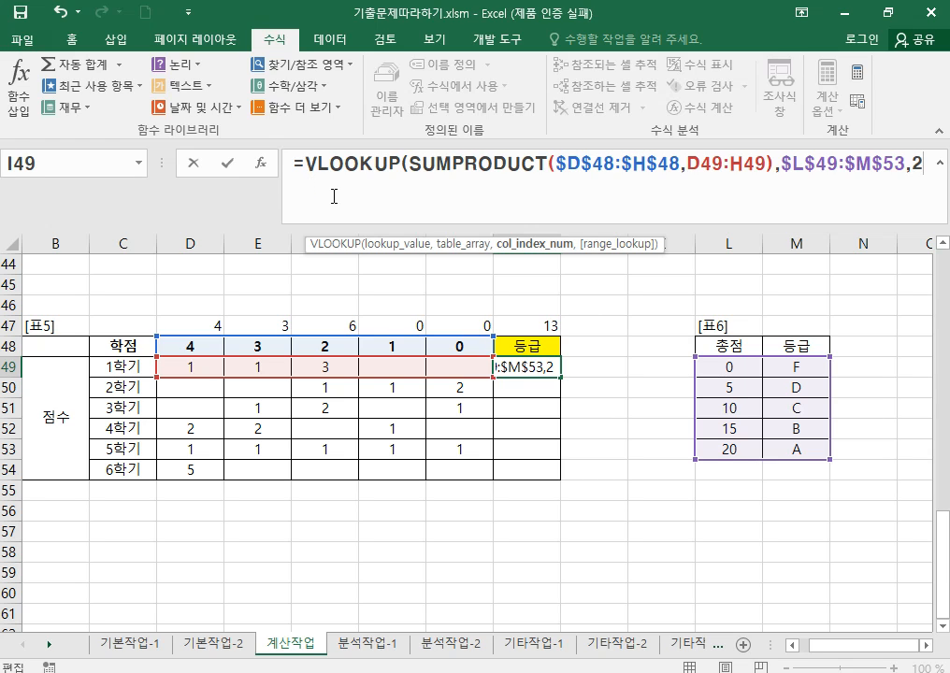
pyautogui.write(')')
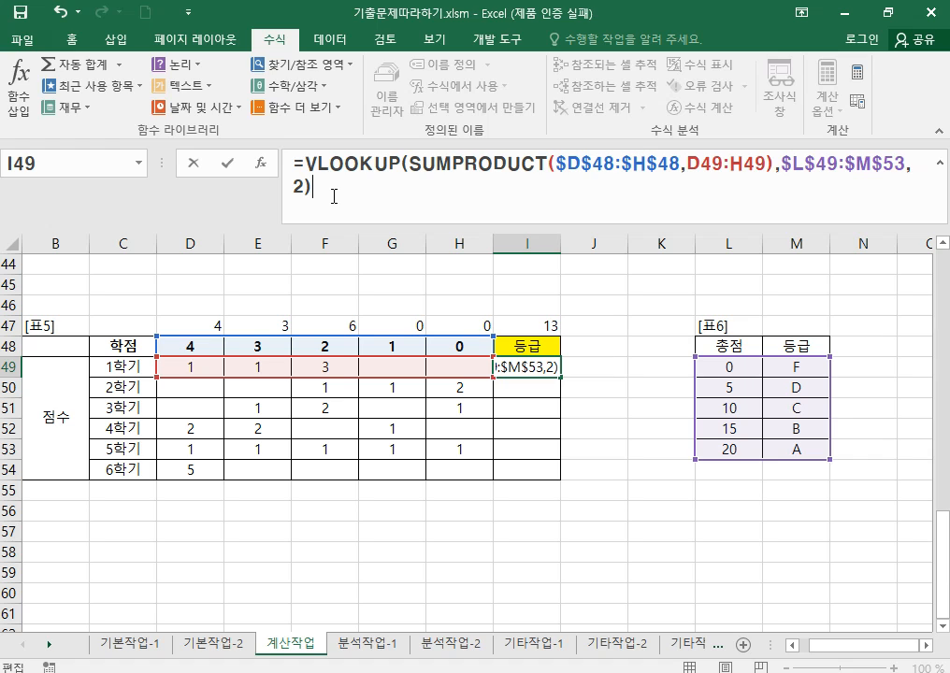
pyautogui.press('BackSpace')
# Step: Finish the I49 formula with approximate match TRUE and fill it down through I54
pyautogui.write(',')
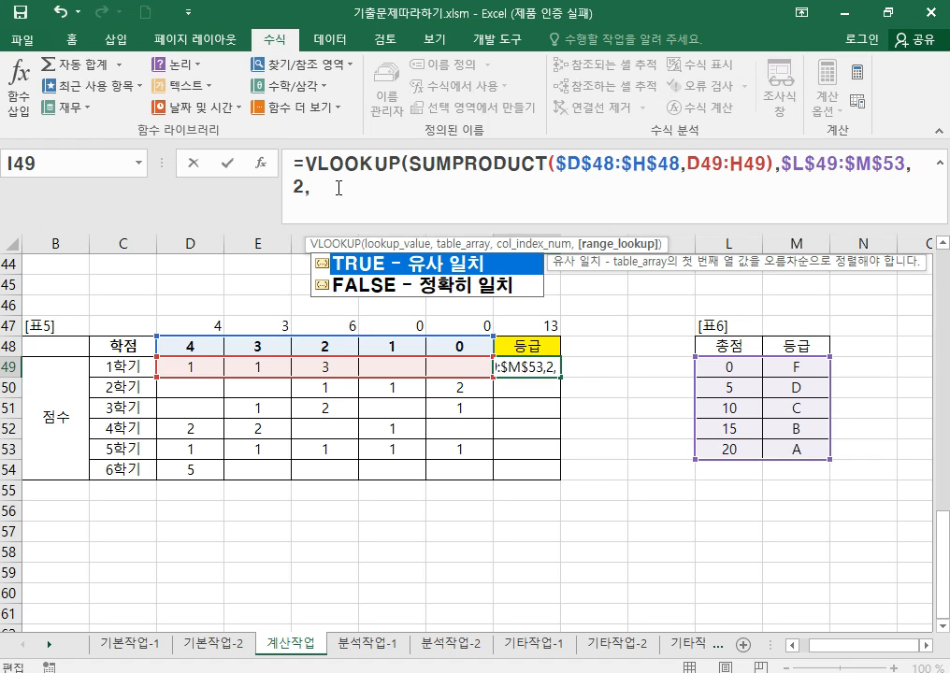
pyautogui.click(366, 266)
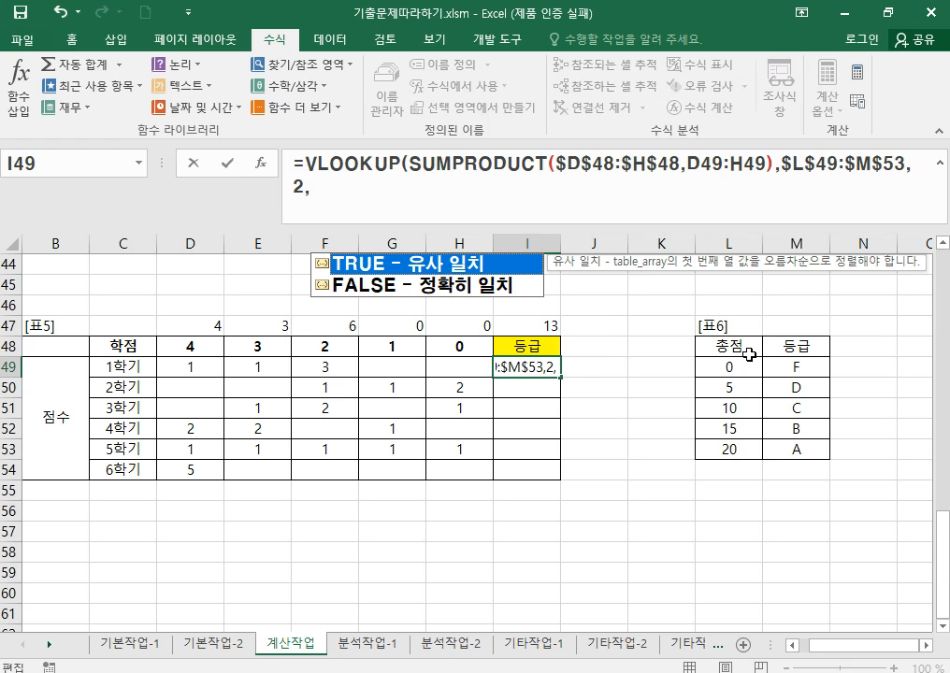
pyautogui.doubleClick(430, 262)
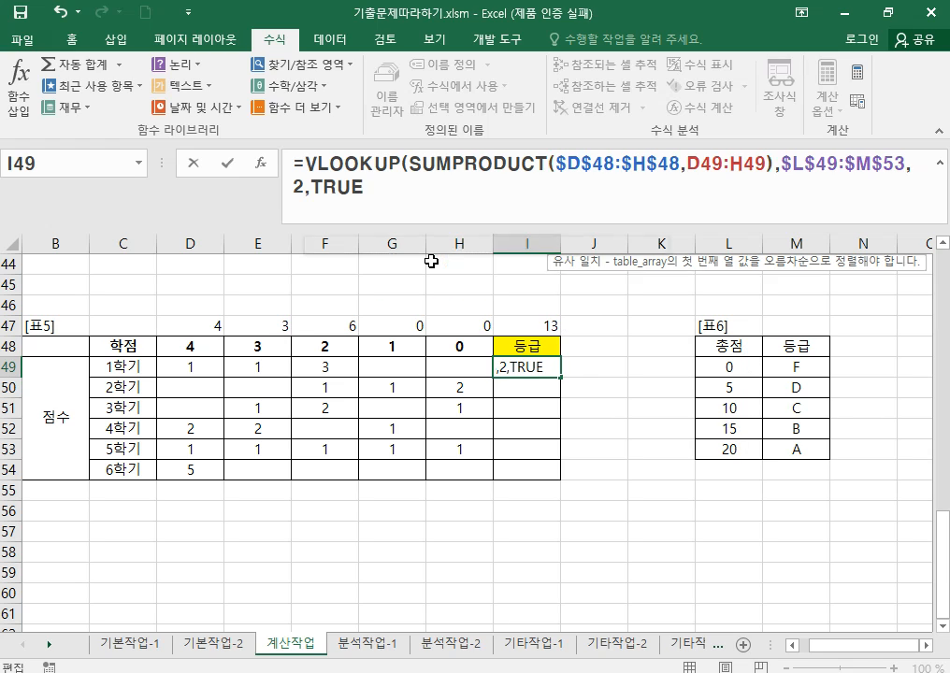
pyautogui.write(')')
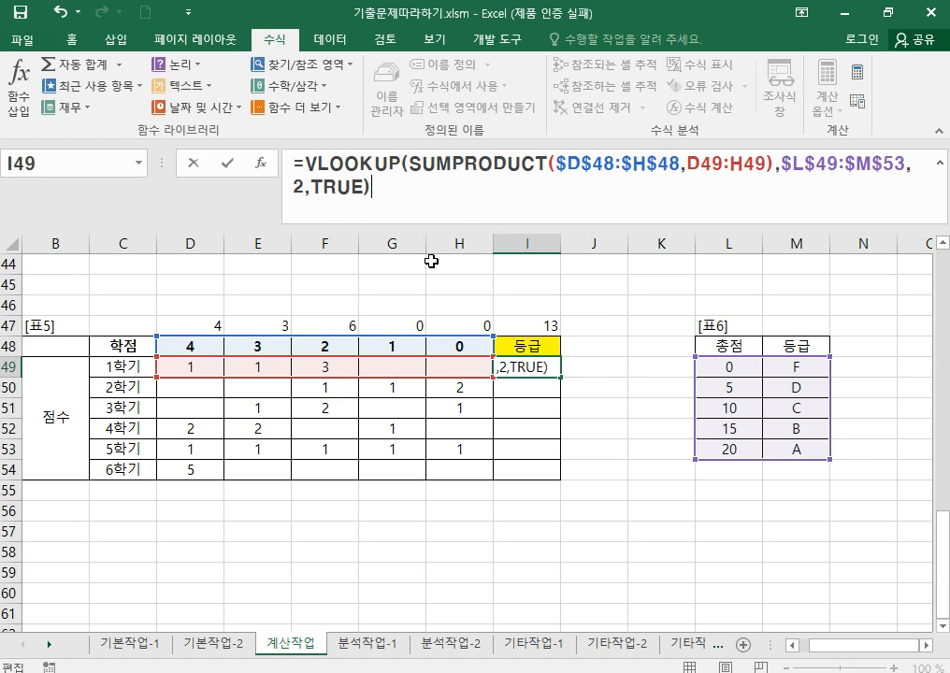
pyautogui.press('Return')
pyautogui.press('Up')
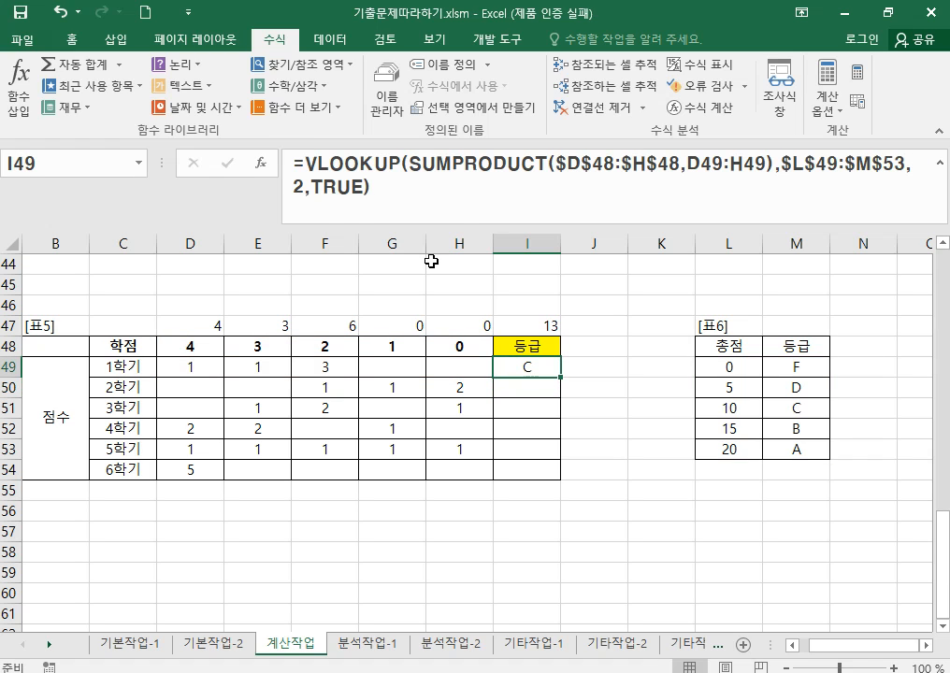
pyautogui.doubleClick(560, 377)
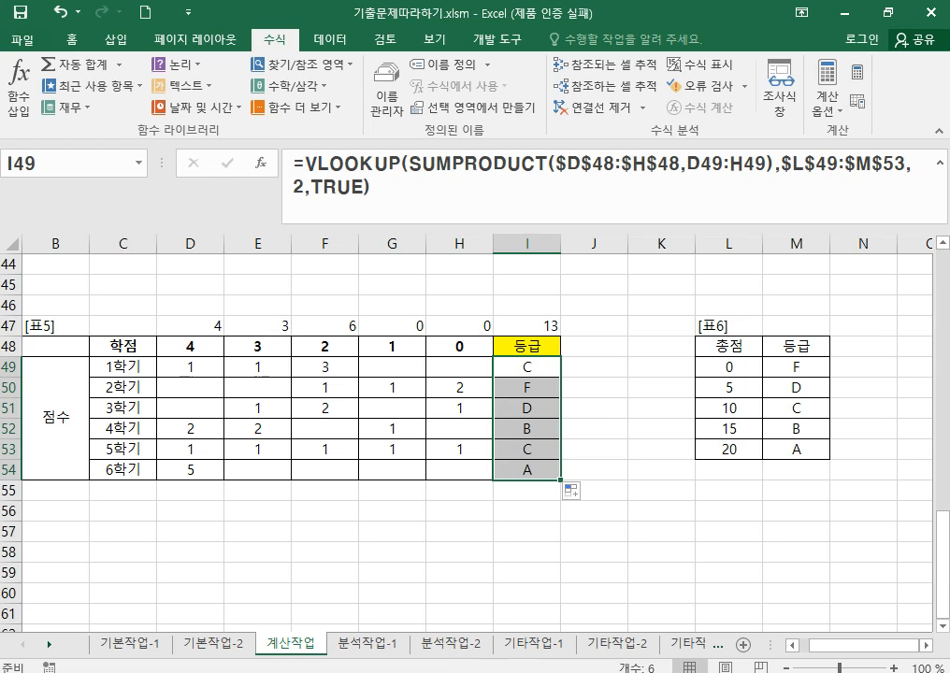
# Step: Switch to the Hangul notes 스프레드시트 실기.hwp, widen the 옵션 column, and insert "TRUE 또는 " before option 1
pyautogui.click(402, 580)
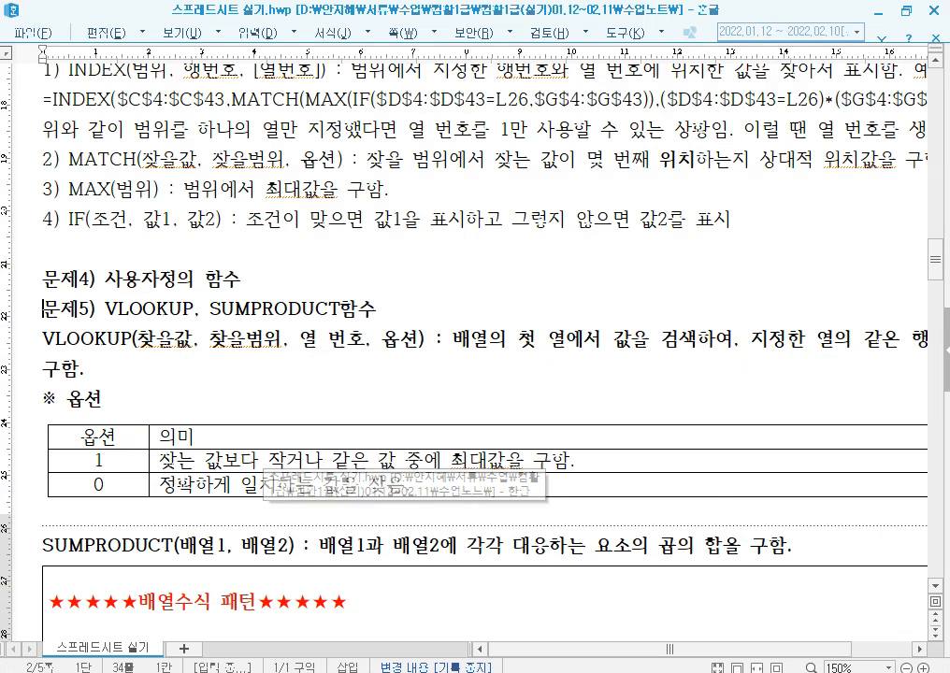
pyautogui.click(105, 460)
pyautogui.moveTo(148, 435); pyautogui.dragTo(198, 436)
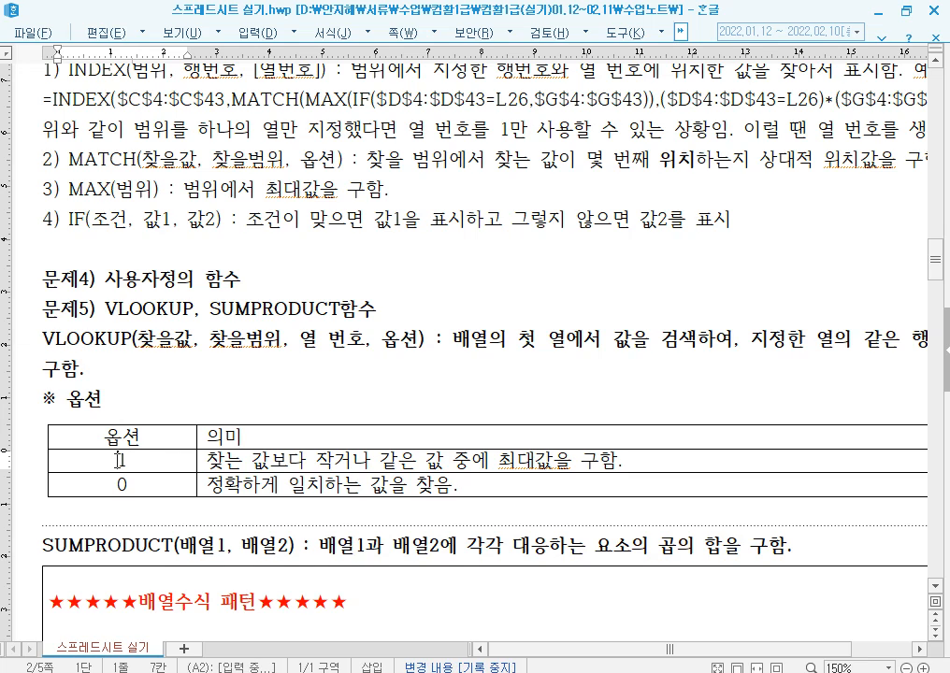
pyautogui.write('FA')
pyautogui.press('BackSpace')
pyautogui.press('BackSpace')
pyautogui.write('TRUE')
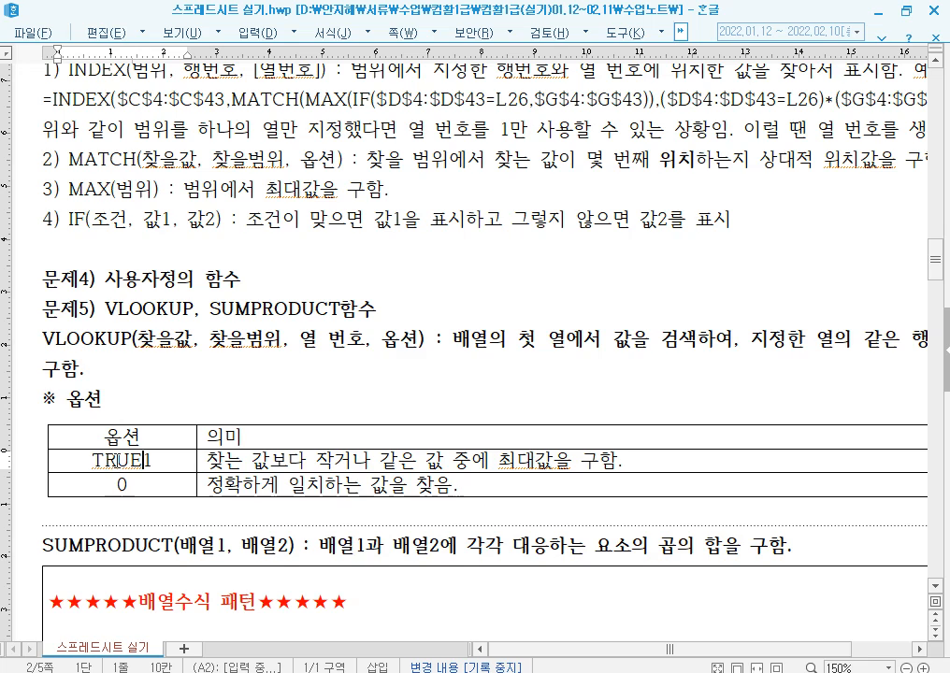
pyautogui.write(' 또는')
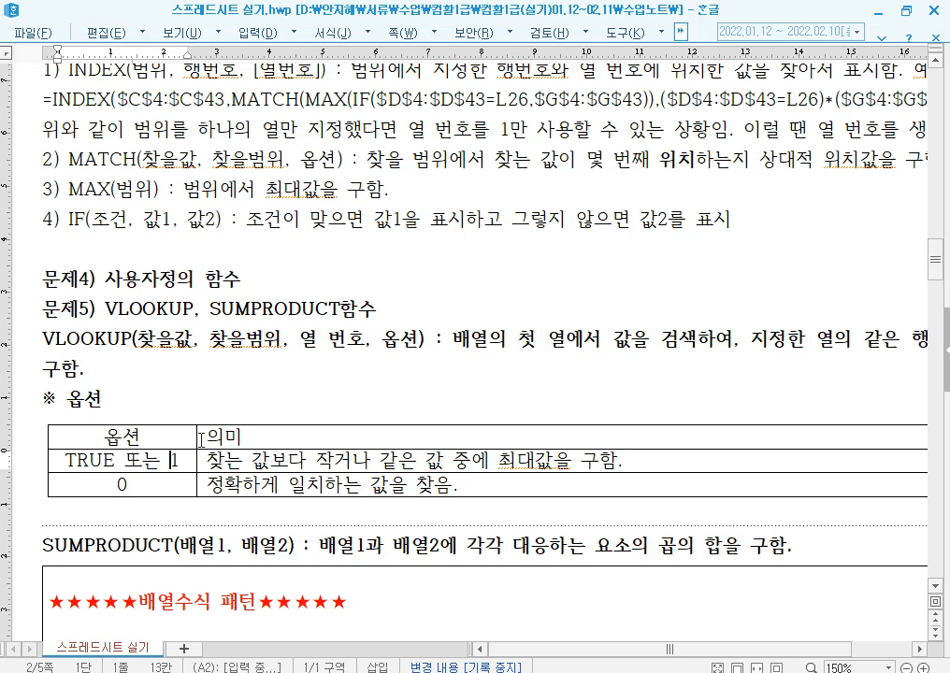
# Step: Widen the 옵션 column further and append " 또는 생략" after the 1 in the option cell
pyautogui.moveTo(198, 436); pyautogui.dragTo(240, 438)
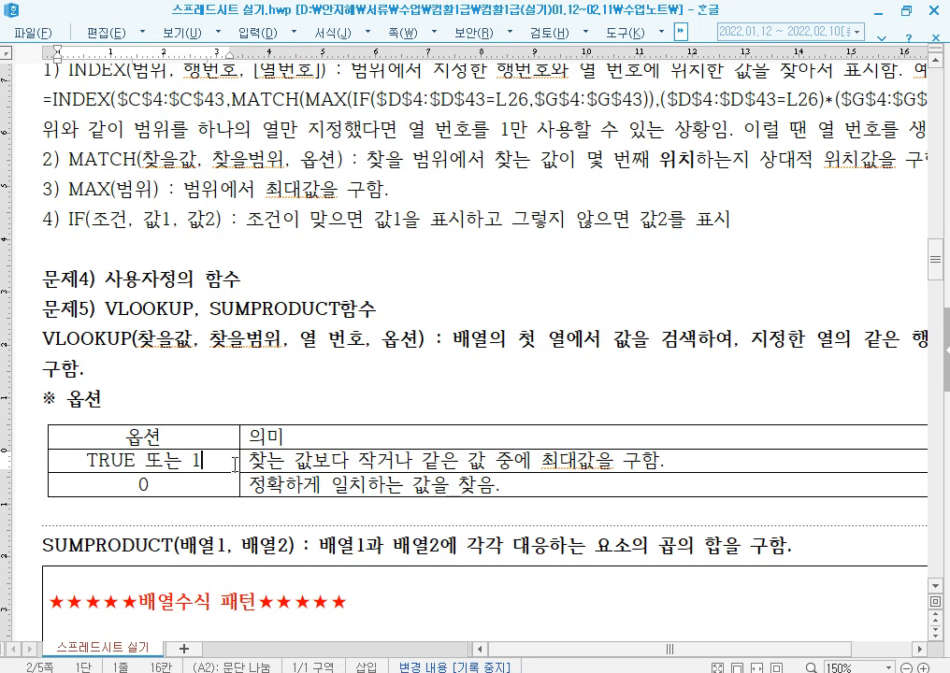
pyautogui.write('또느ㄴ')
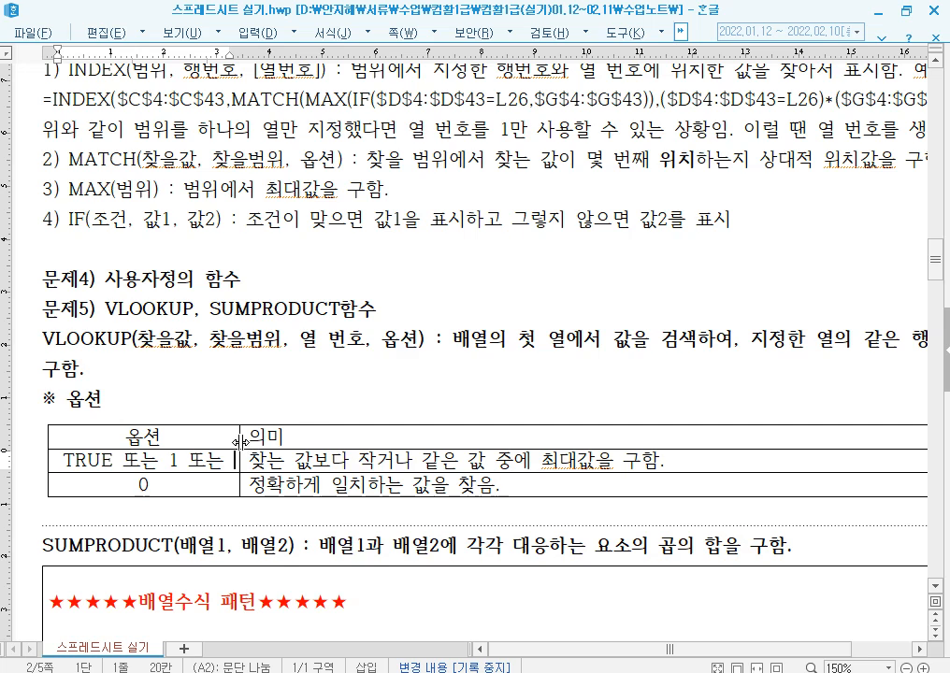
pyautogui.moveTo(247, 447); pyautogui.dragTo(278, 451)
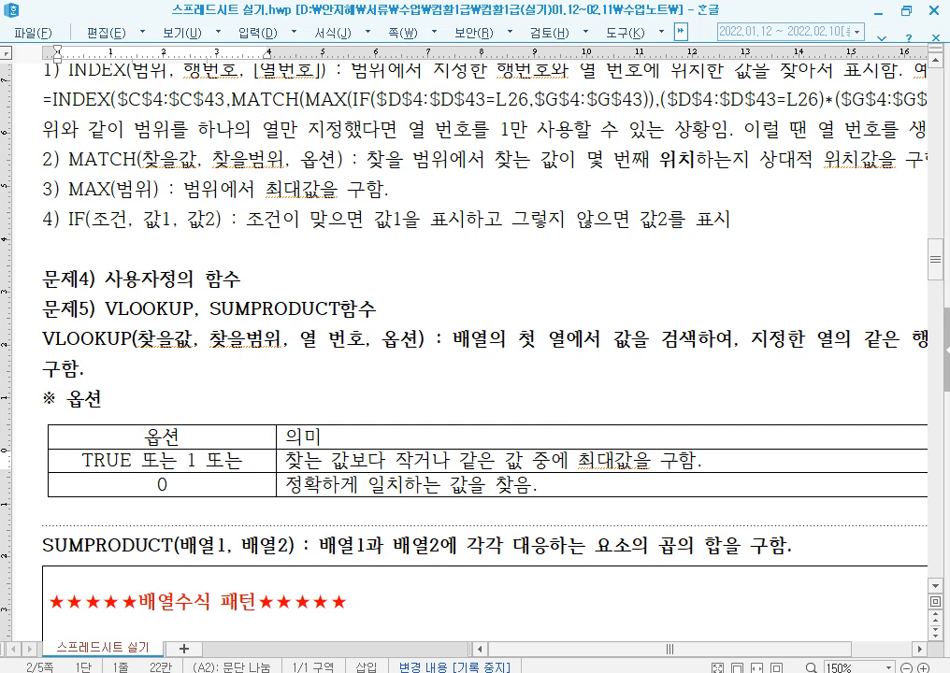
pyautogui.write('생략')
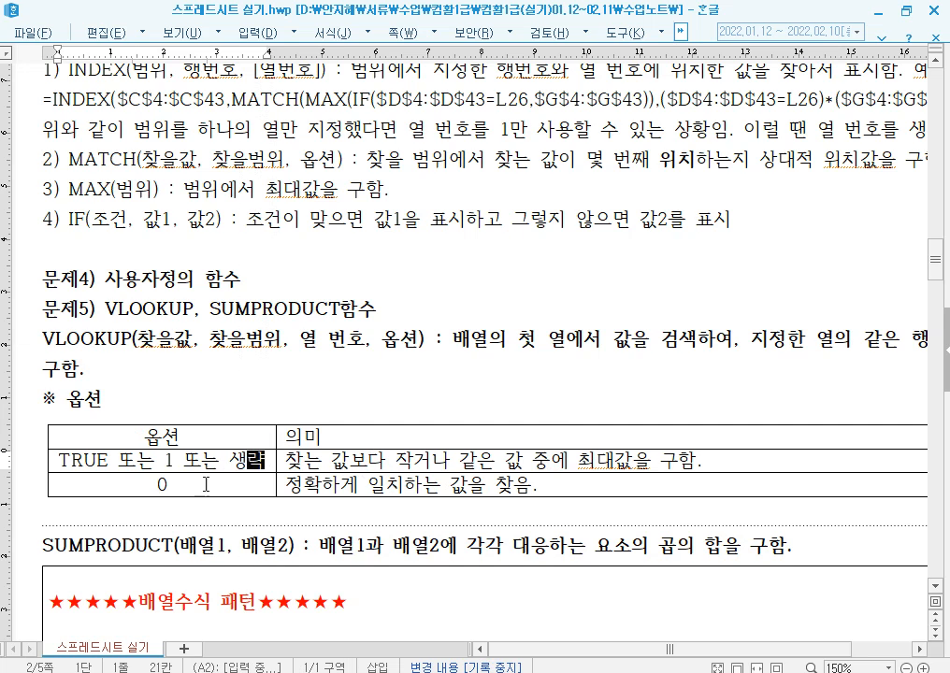
pyautogui.click(205, 484)
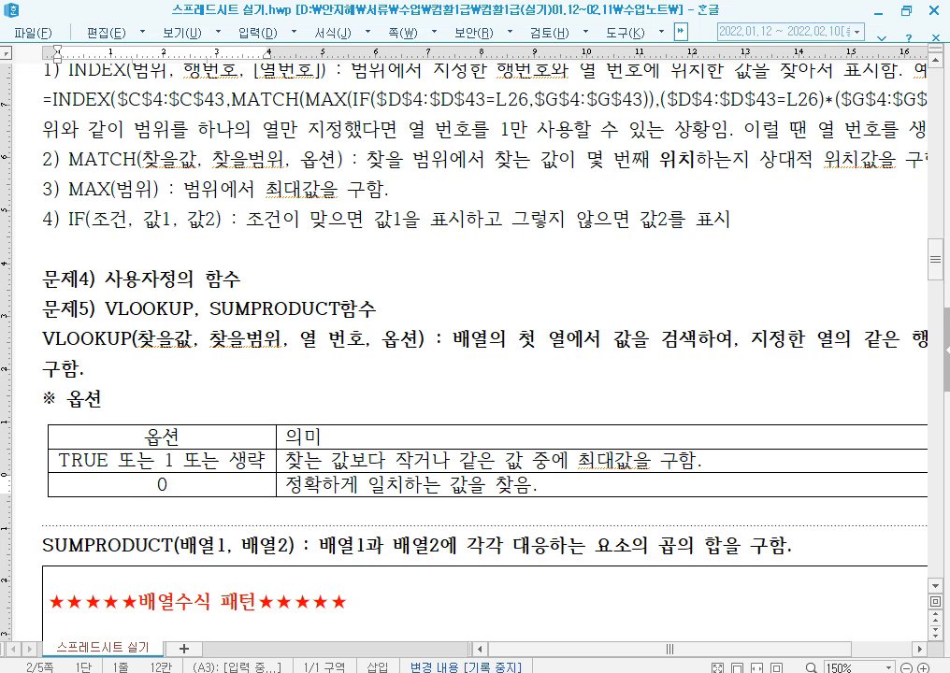
# Step: Insert "FALSE 또는 " before the 0 in the option cell of the exact-match row
pyautogui.write('FAL')
pyautogui.write('SE')
pyautogui.write(' 또느')
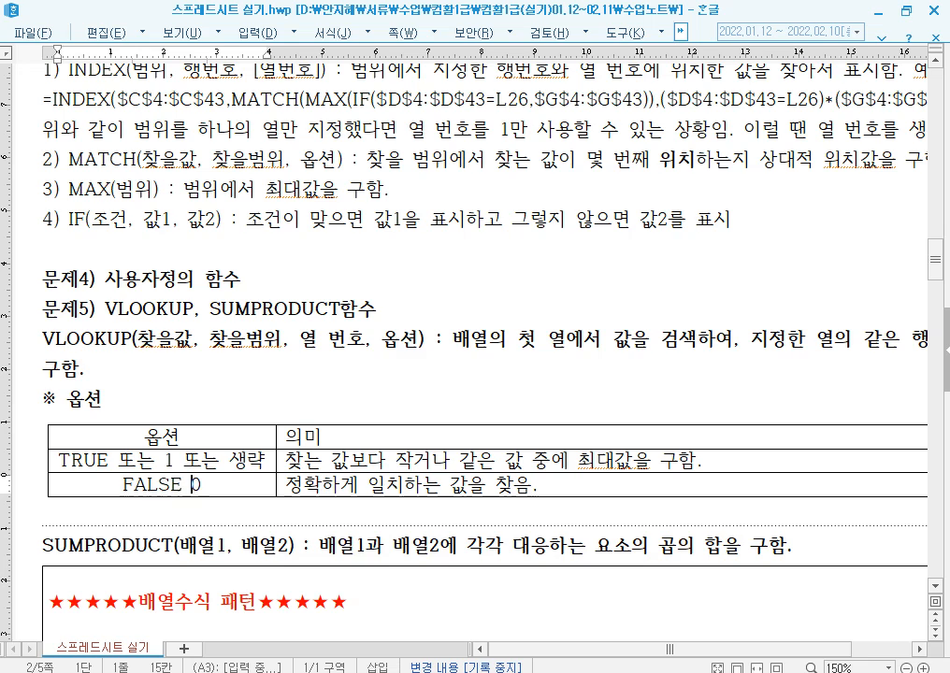
pyautogui.write('는')
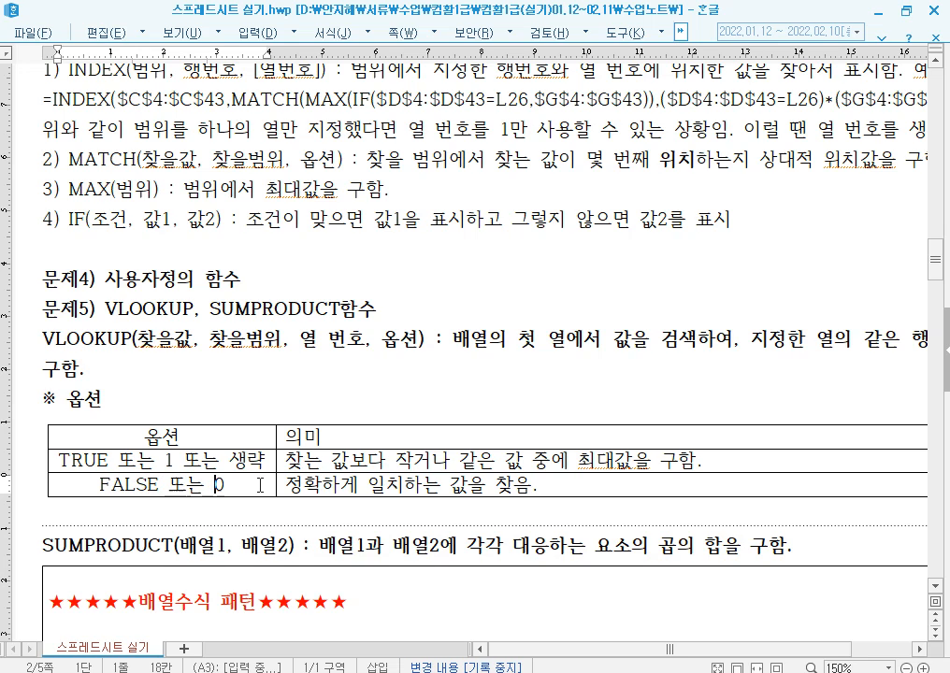
pyautogui.click(564, 485)
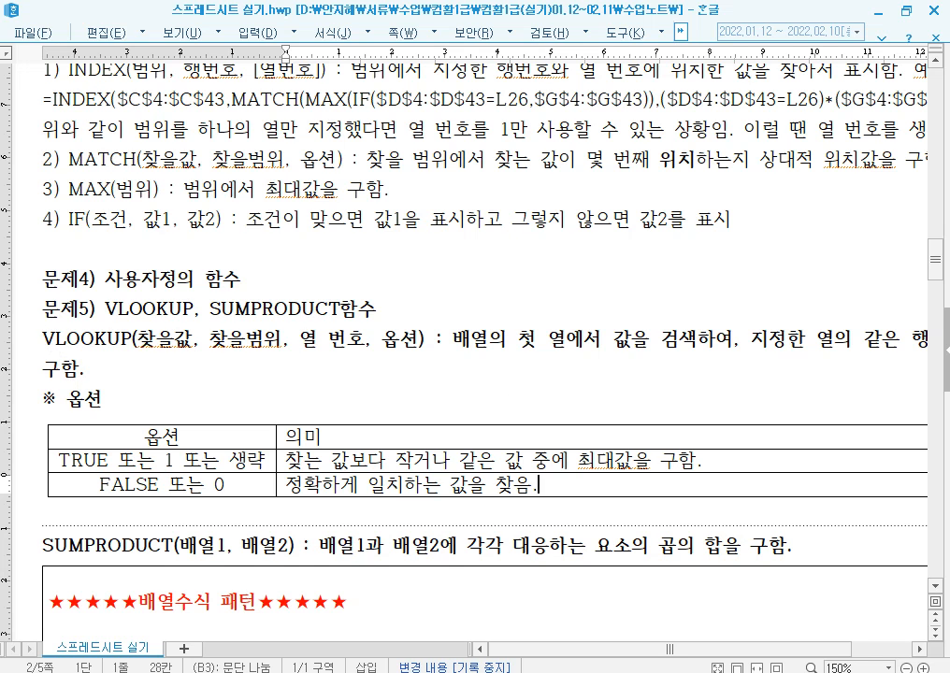
# Step: Switch to Excel, open the function arguments of VLOOKUP in I49, and examine the SUMPRODUCT lookup value
pyautogui.hotkey('alt', 'Tab')
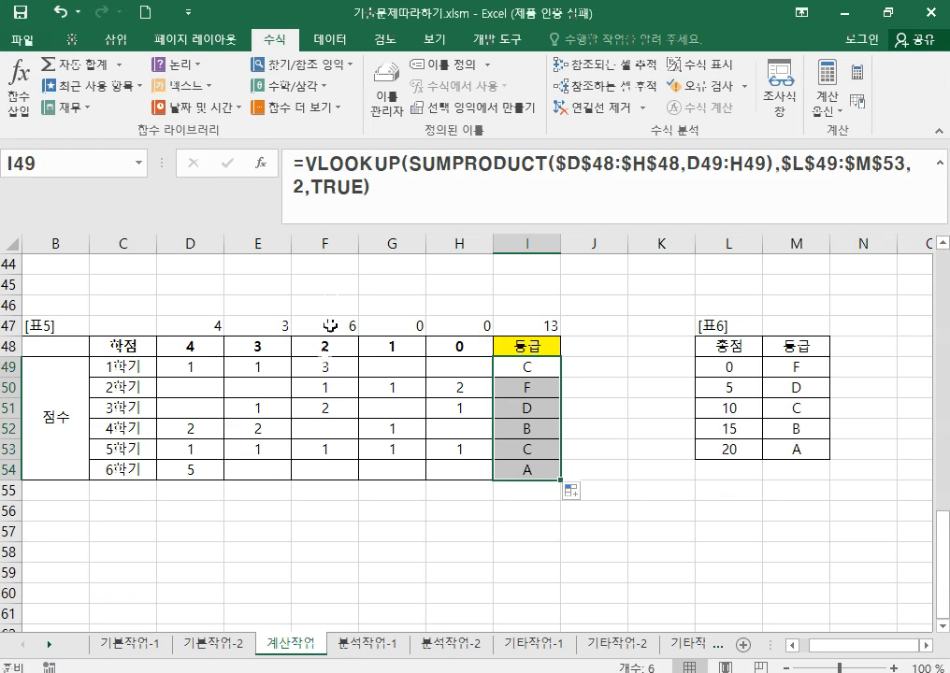
pyautogui.click(347, 165)
pyautogui.click(263, 163)
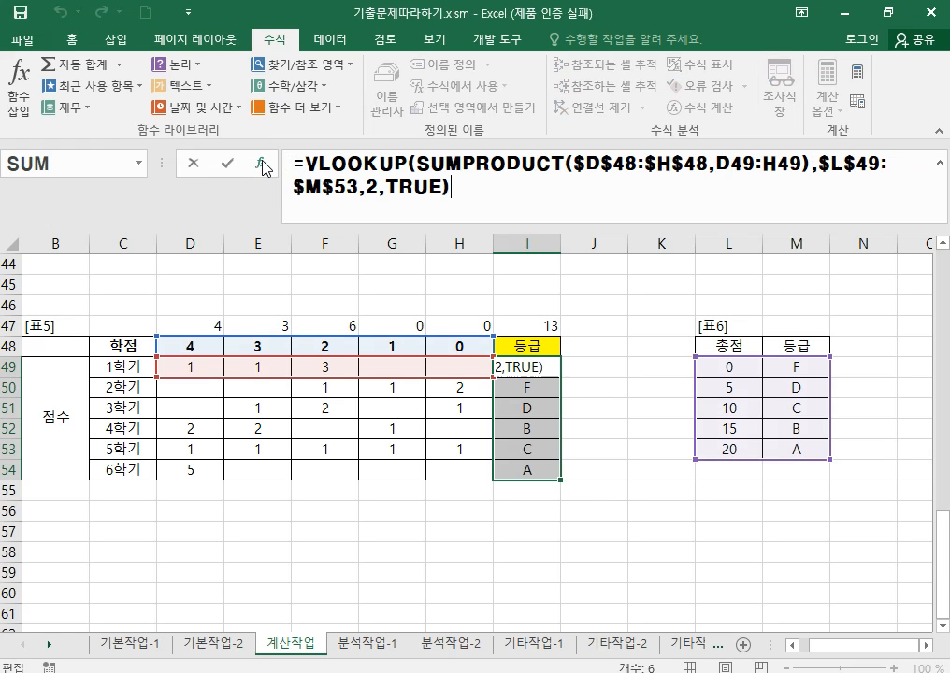
pyautogui.click(349, 164)
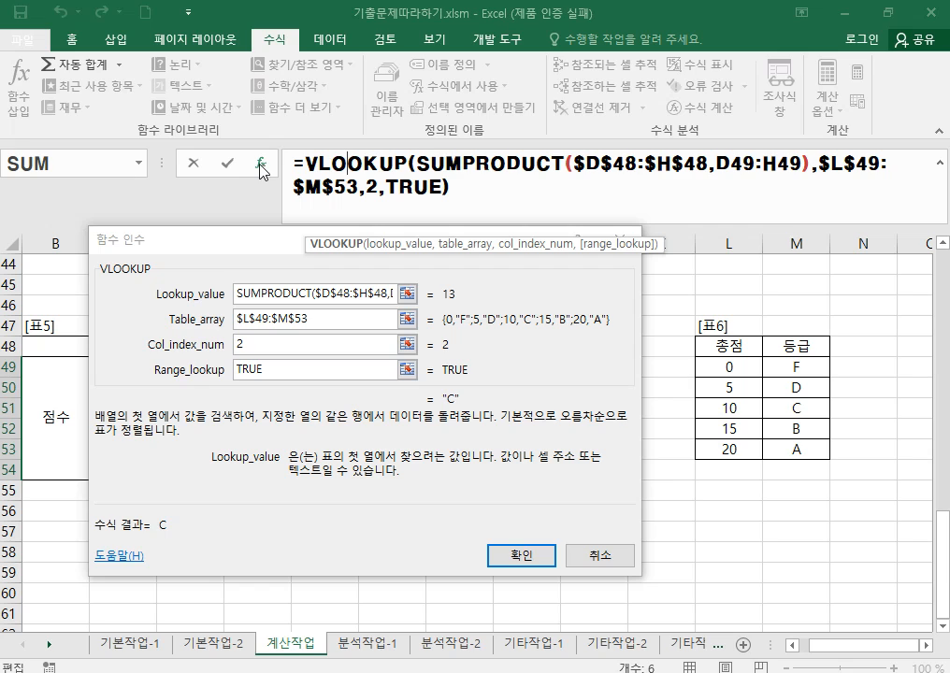
pyautogui.click(257, 294)
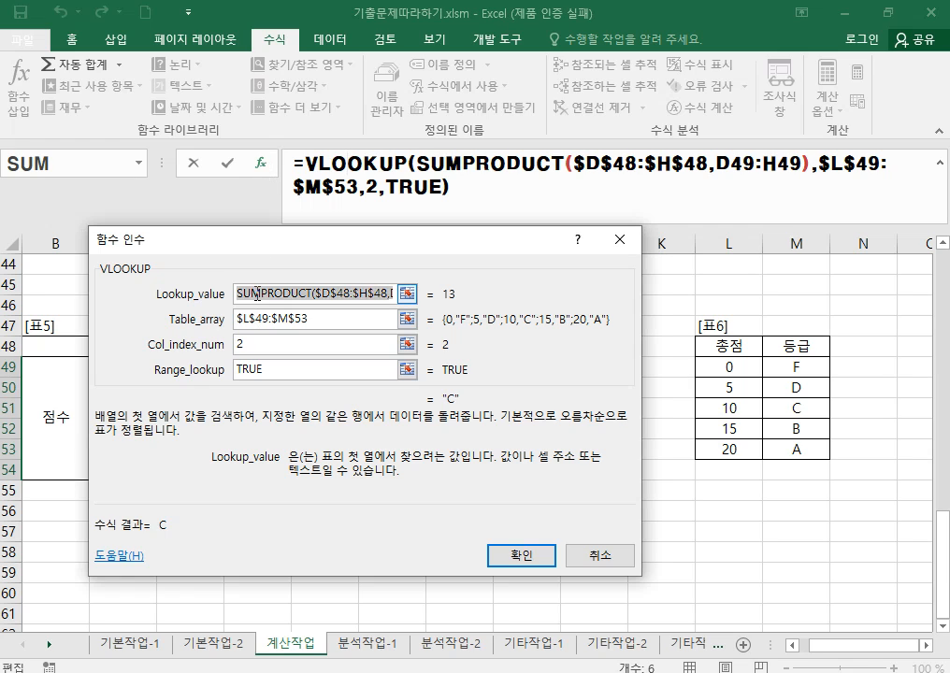
pyautogui.moveTo(251, 294); pyautogui.dragTo(387, 294)
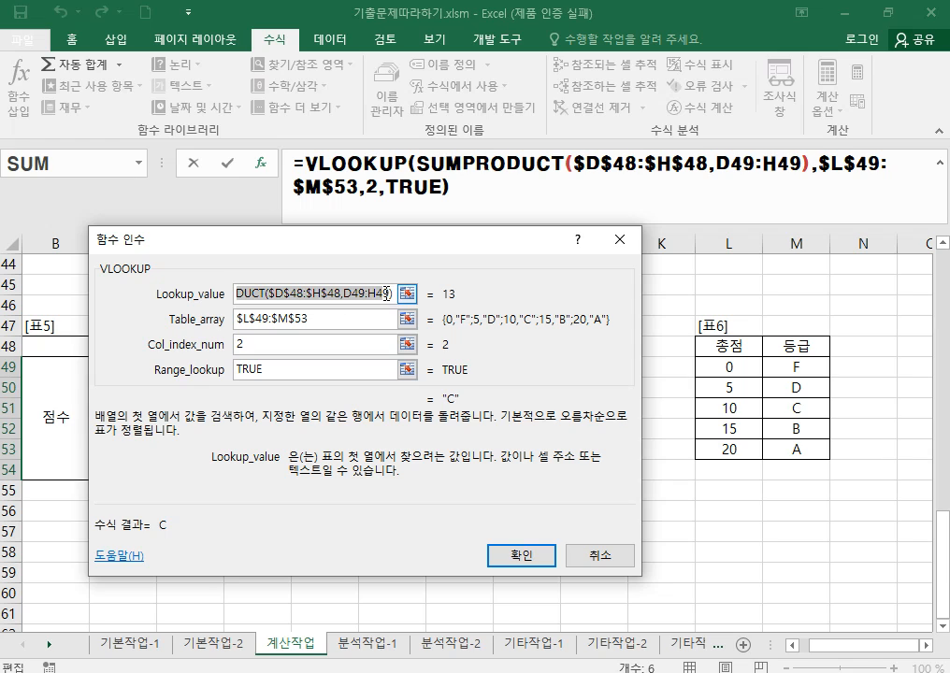
pyautogui.click(391, 318)
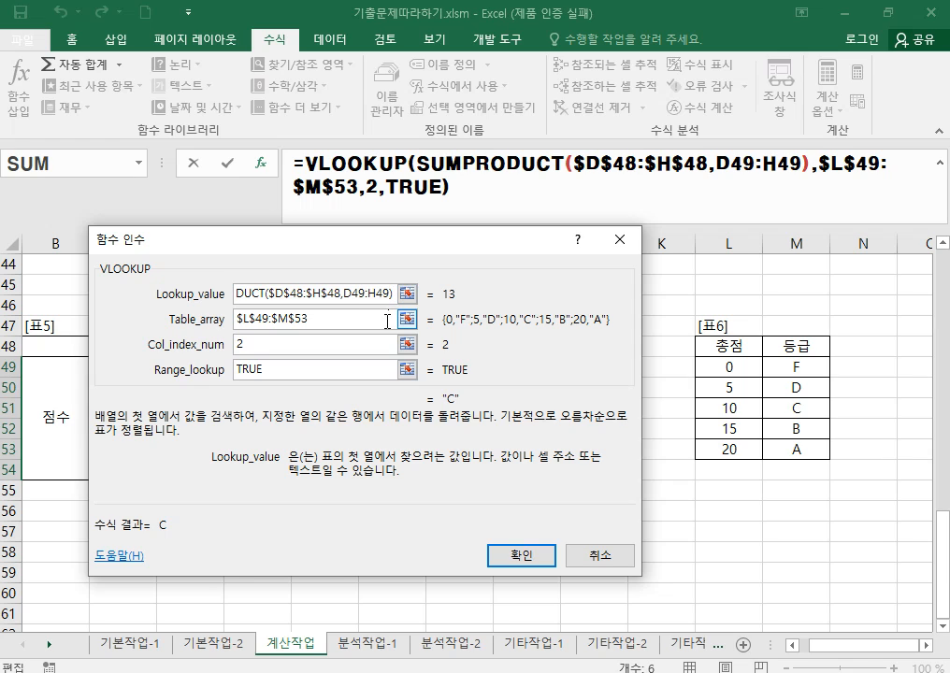
pyautogui.click(290, 293)
pyautogui.click(371, 292)
# Step: Review the table array, column index and range lookup arguments of the I49 VLOOKUP against 표6, and close the function arguments
pyautogui.click(310, 318)
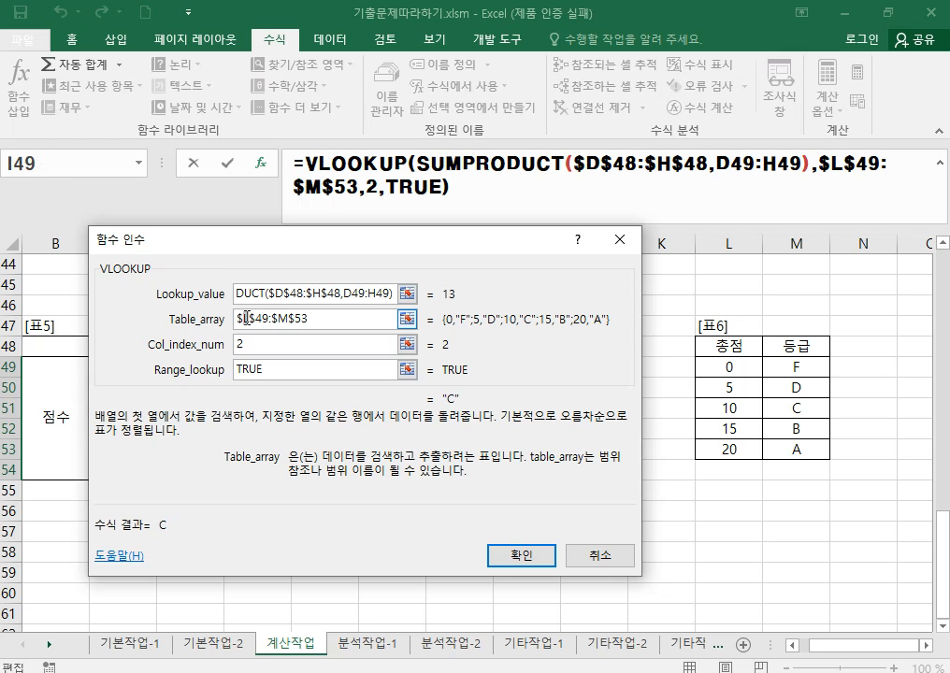
pyautogui.moveTo(246, 318); pyautogui.dragTo(337, 319)
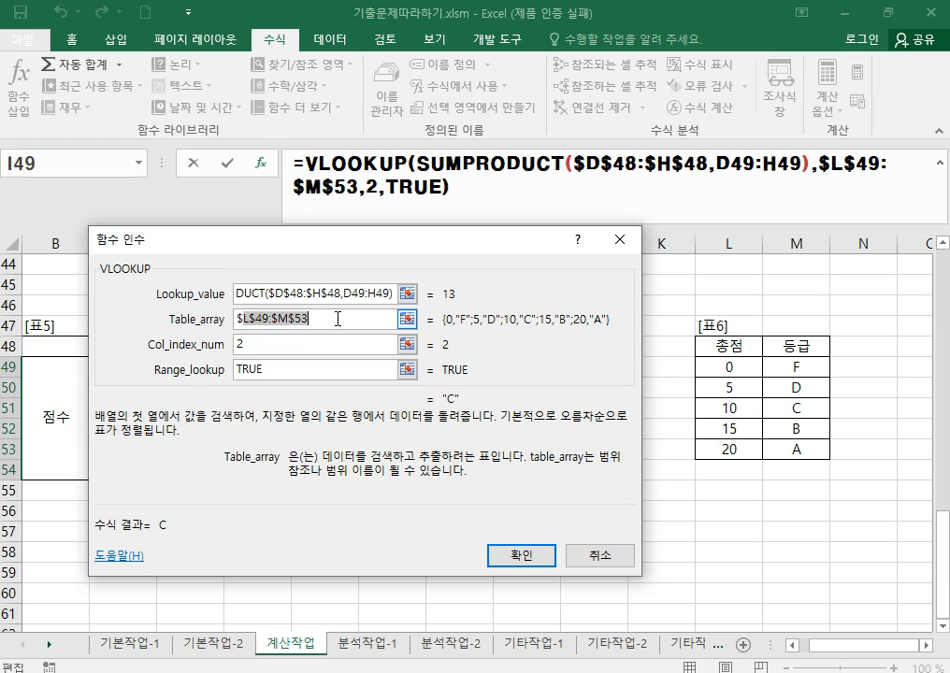
pyautogui.click(264, 319)
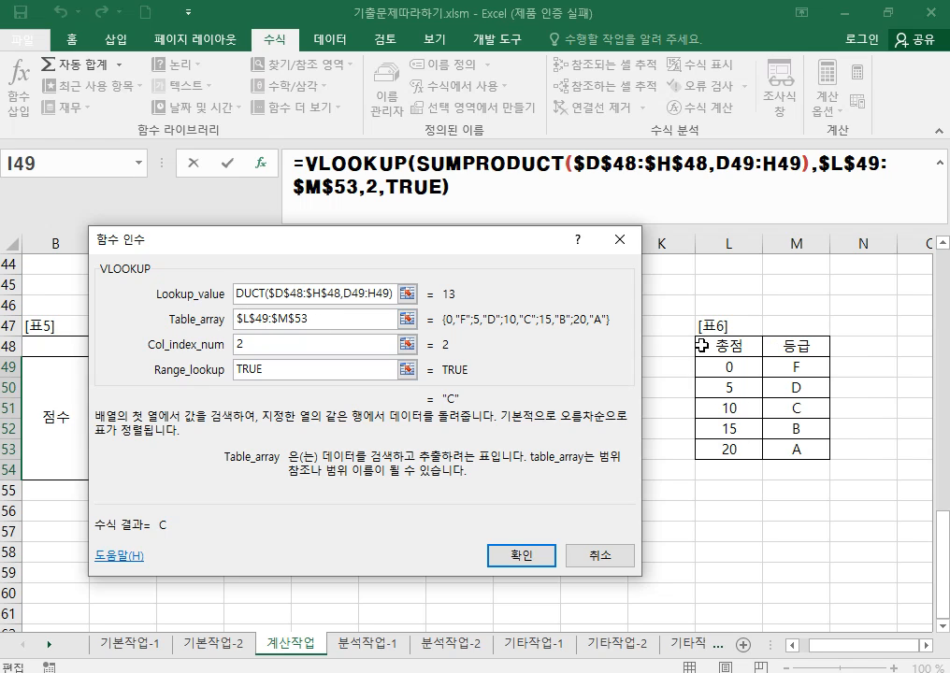
pyautogui.click(259, 345)
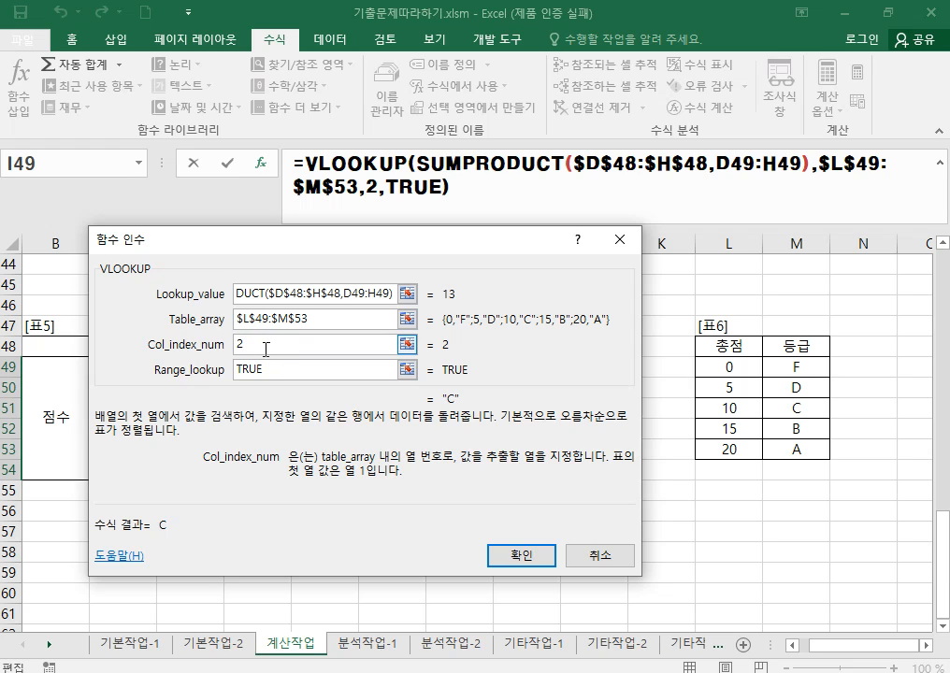
pyautogui.click(282, 370)
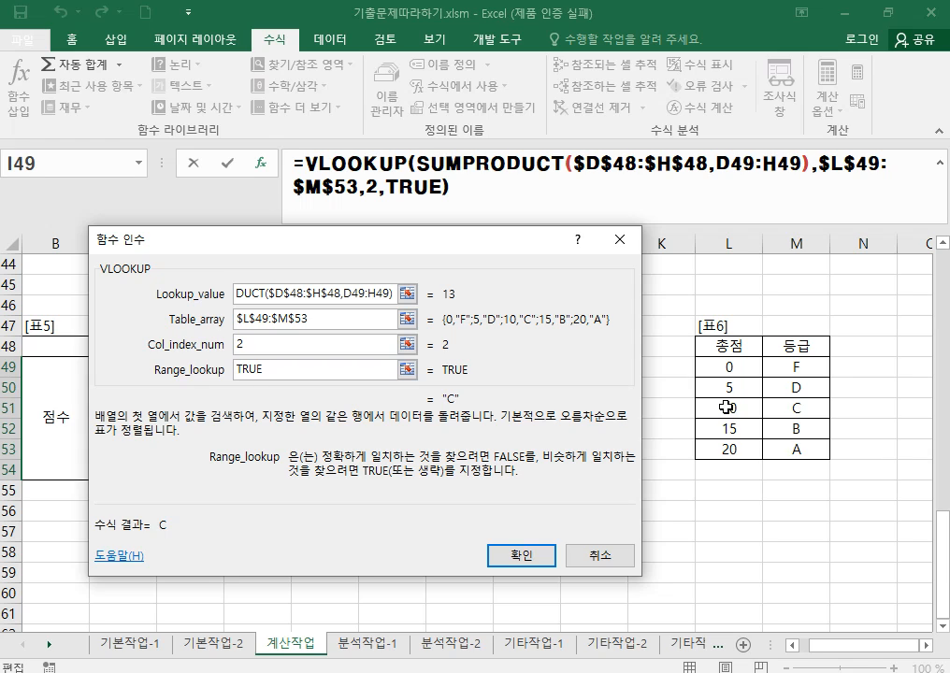
pyautogui.moveTo(300, 372); pyautogui.dragTo(219, 374)
pyautogui.click(270, 374)
pyautogui.press('ctrl')
pyautogui.press('ctrl')
pyautogui.click(520, 556)
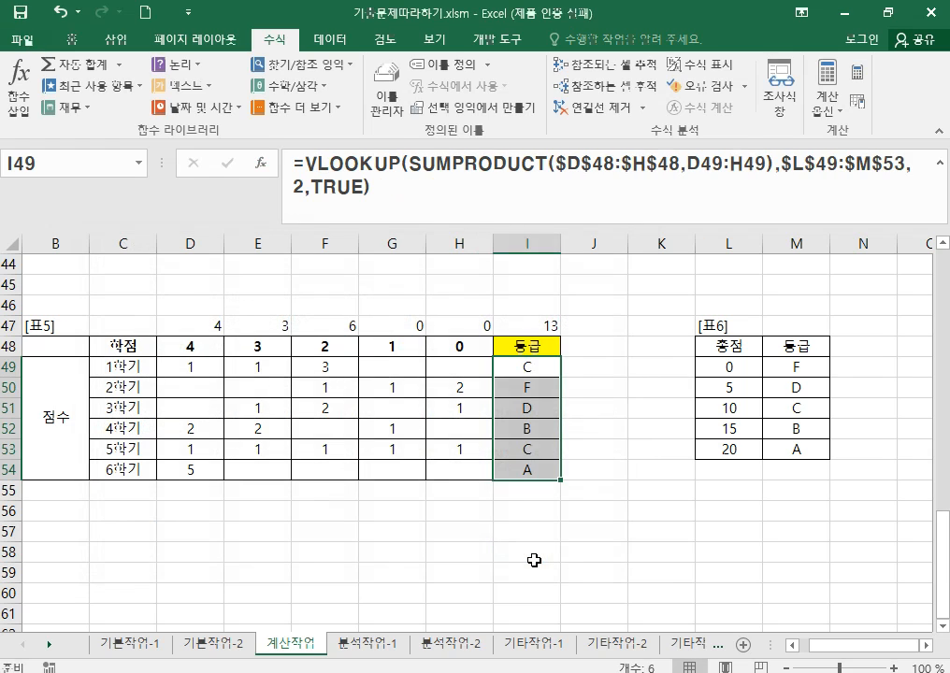